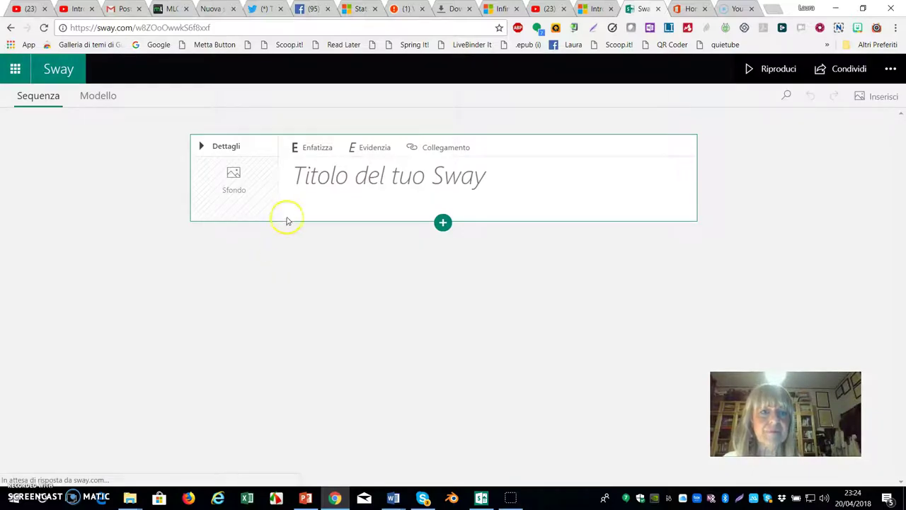
- Title the Sway "My Learning Diary"
left_click(306, 180)
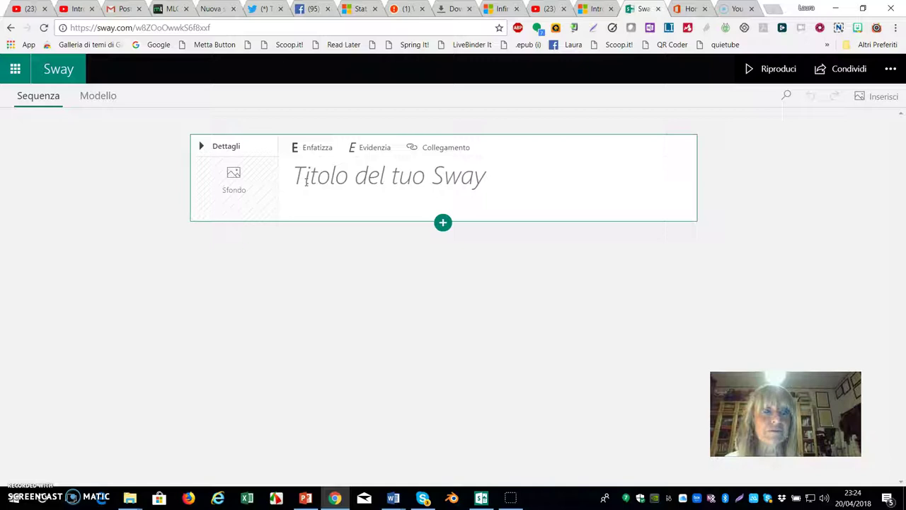
left_click(306, 180)
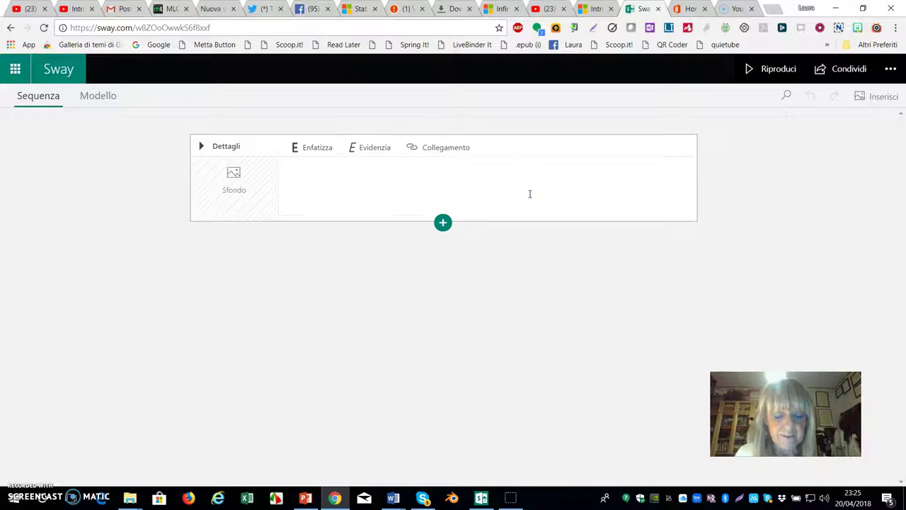
type("My")
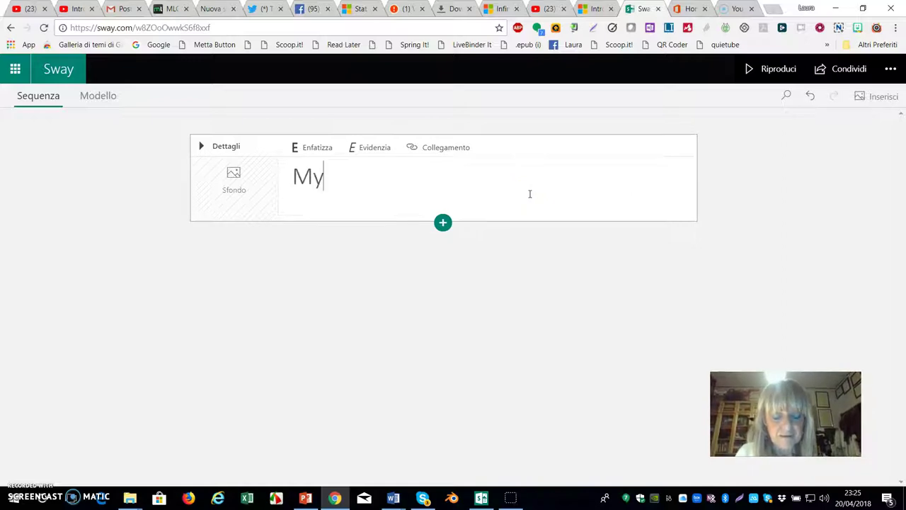
type(" L")
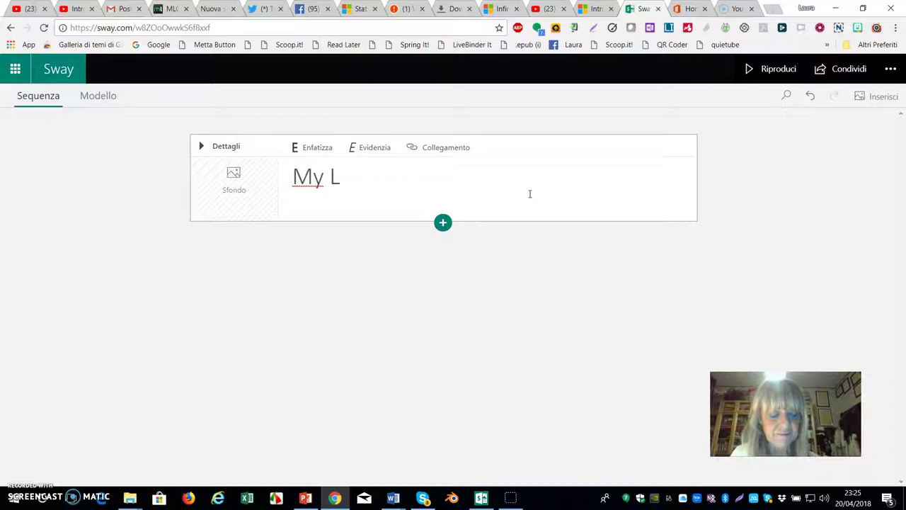
type("earning ")
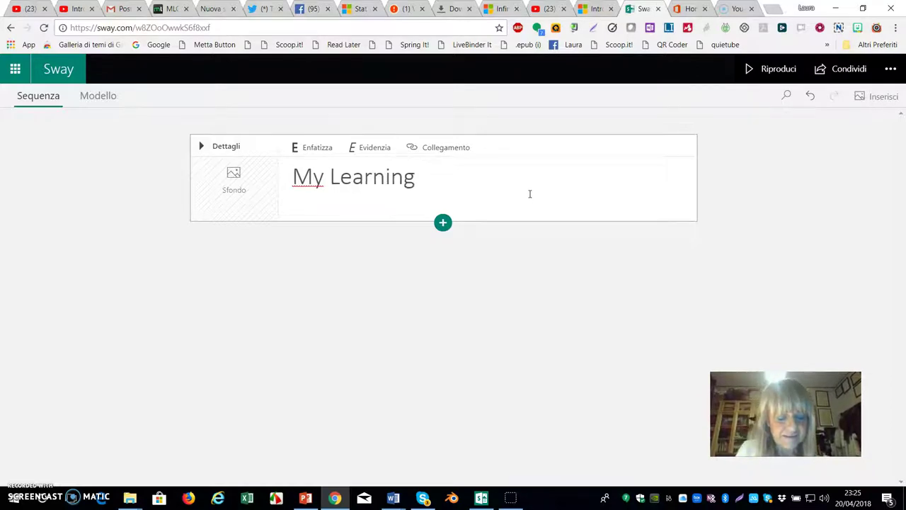
type("Diary")
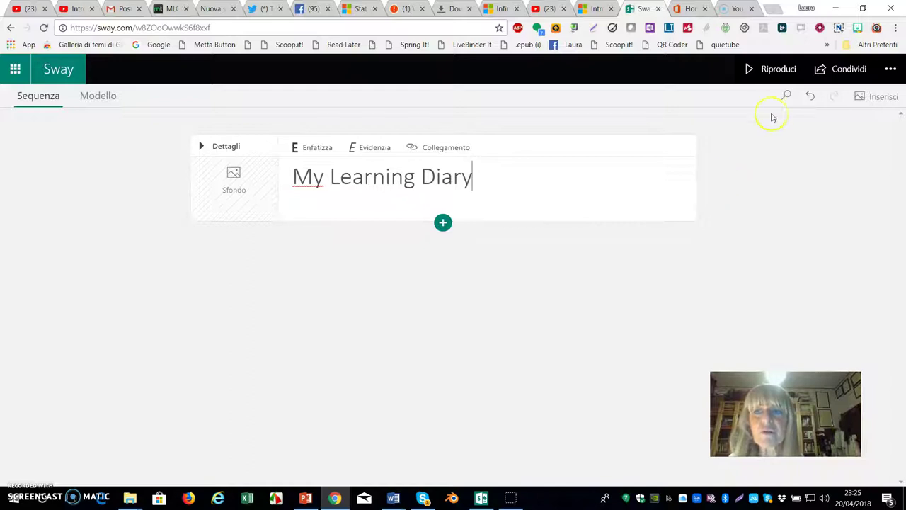
- Set the title card's background to the 960 x 555 illustration from the suggested Murasaki Shikibu image search
left_click(234, 189)
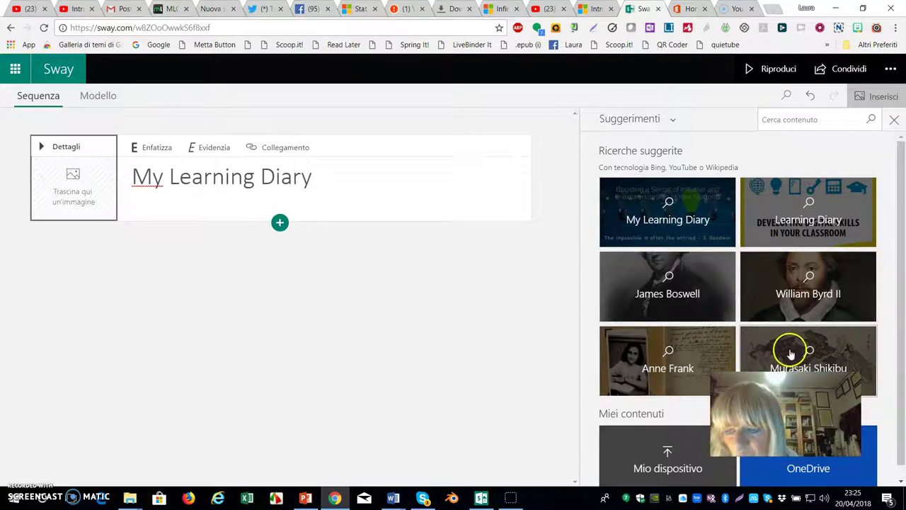
scroll(788, 350, "down", 1)
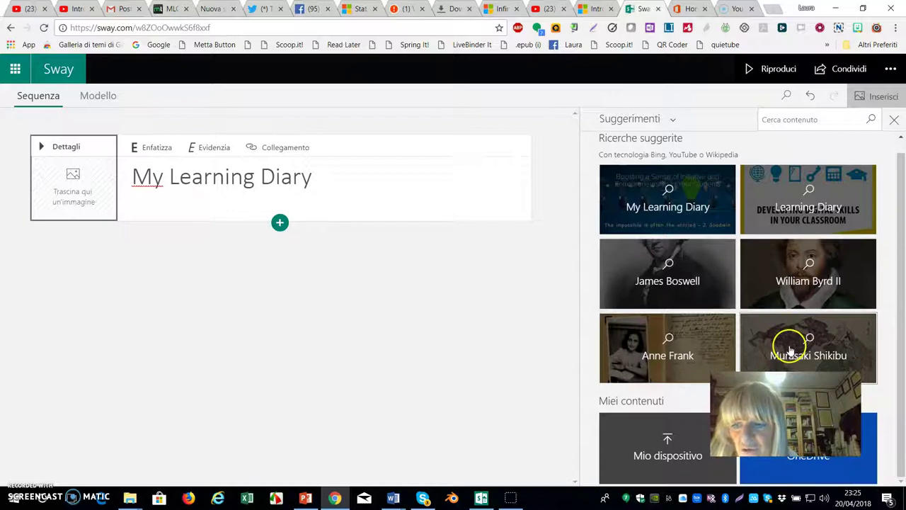
left_click(787, 345)
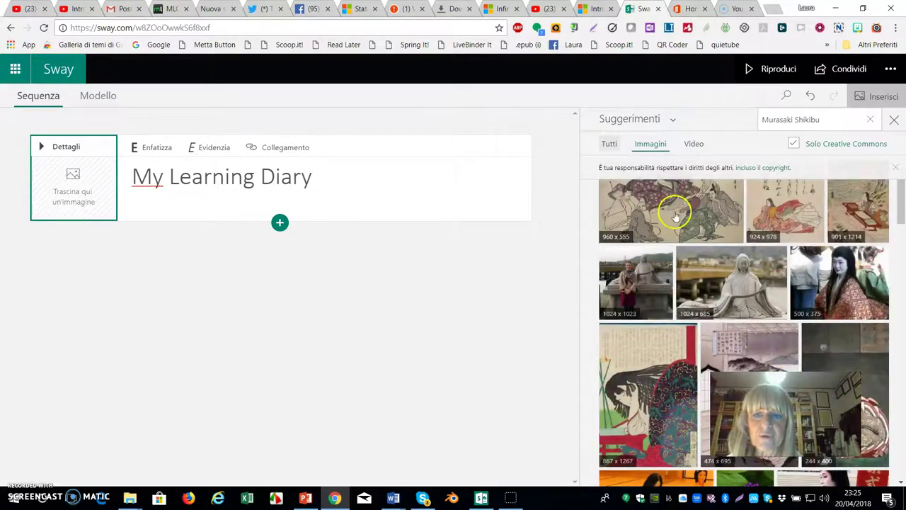
left_click_drag(673, 216, 106, 188)
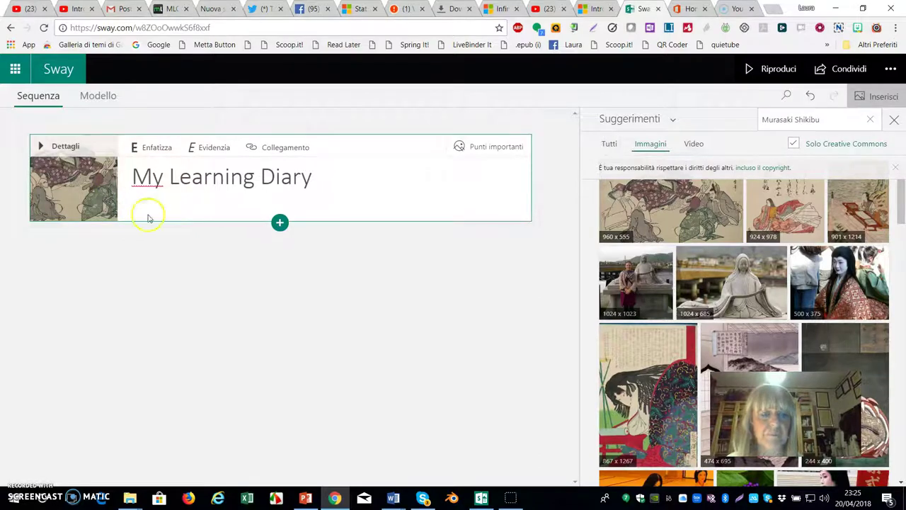
- Add a Titolo 1 heading card below the title reading "Cosa si intende per learning diary?"
left_click(280, 224)
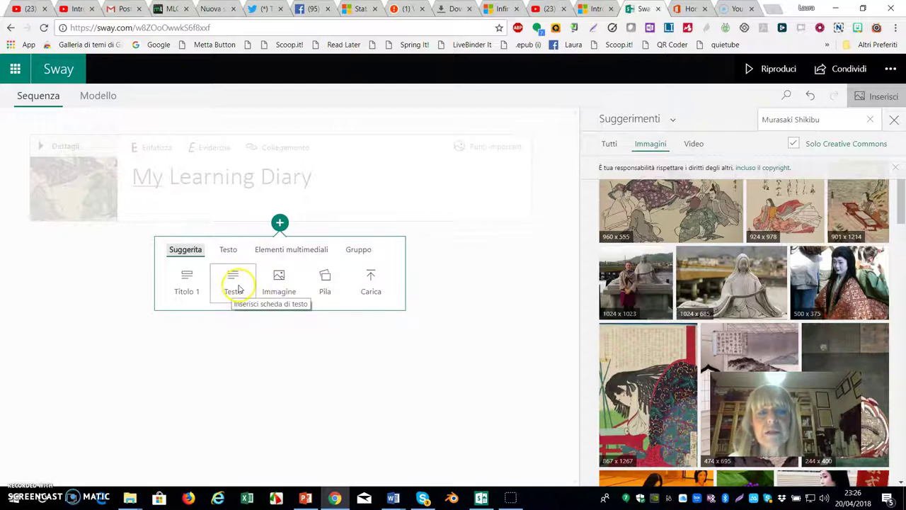
left_click(187, 281)
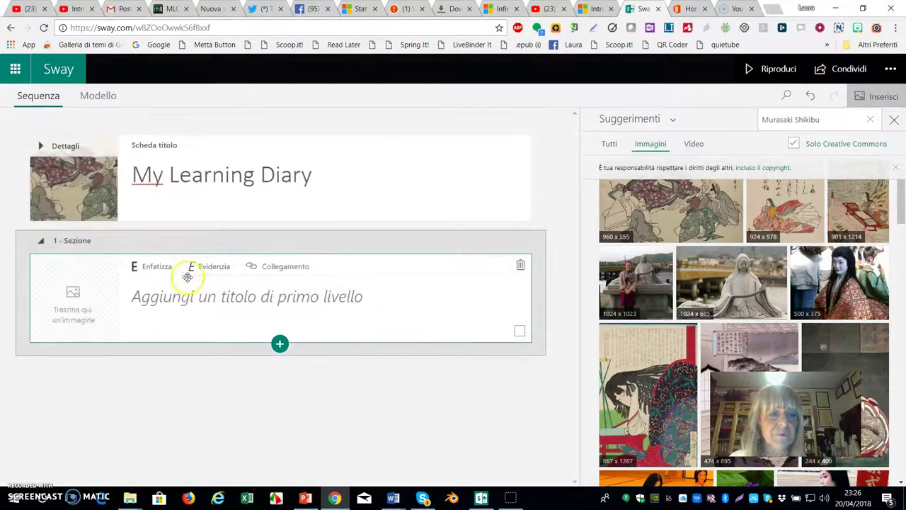
left_click(193, 301)
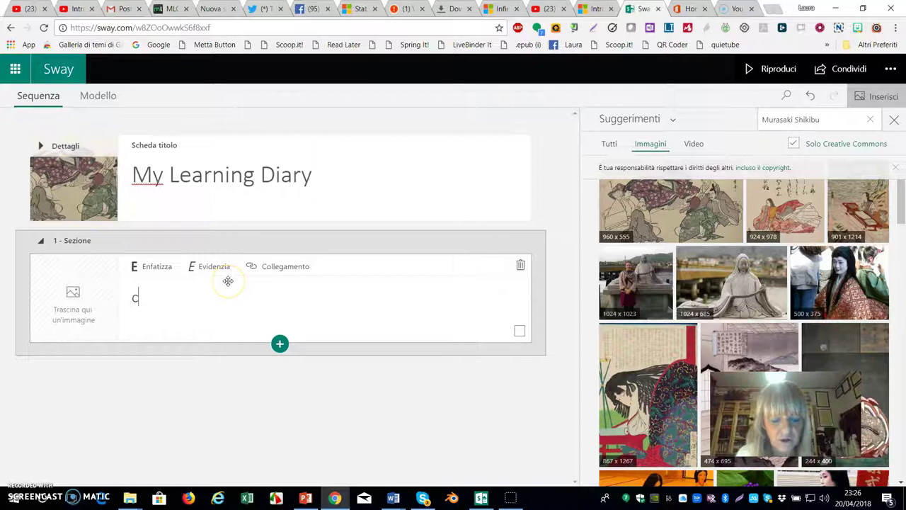
type("cosa s")
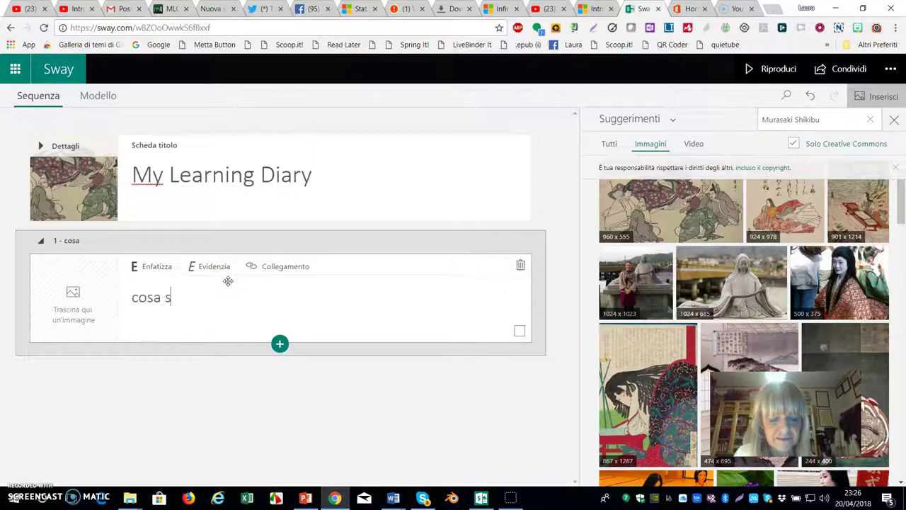
type("i int")
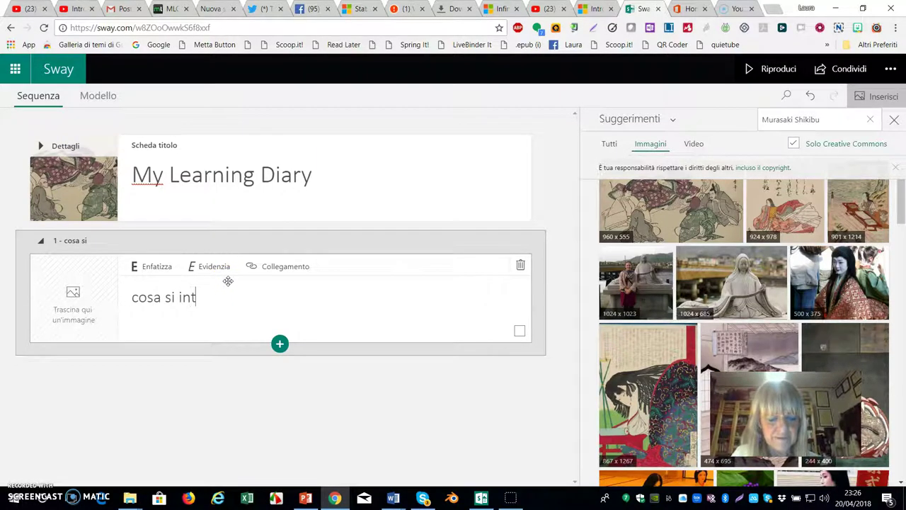
type("ende per learning diary?")
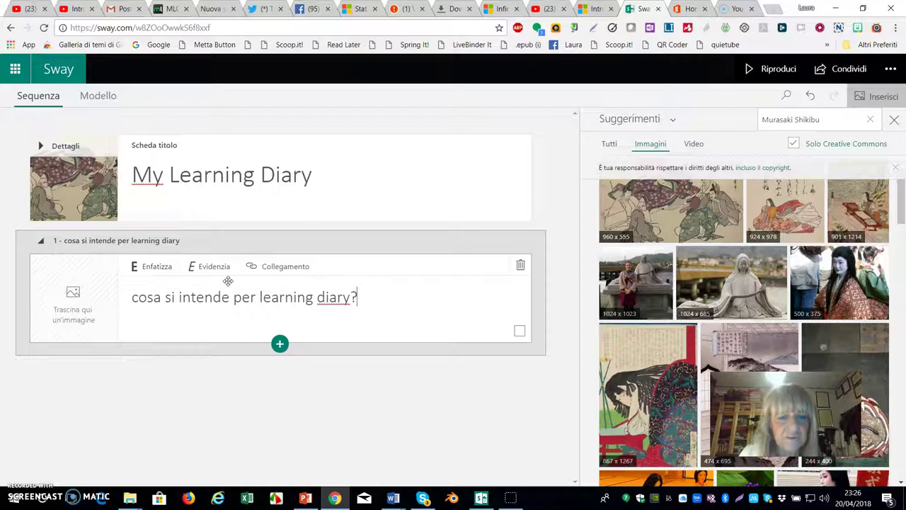
left_click_drag(139, 297, 130, 297)
type("C")
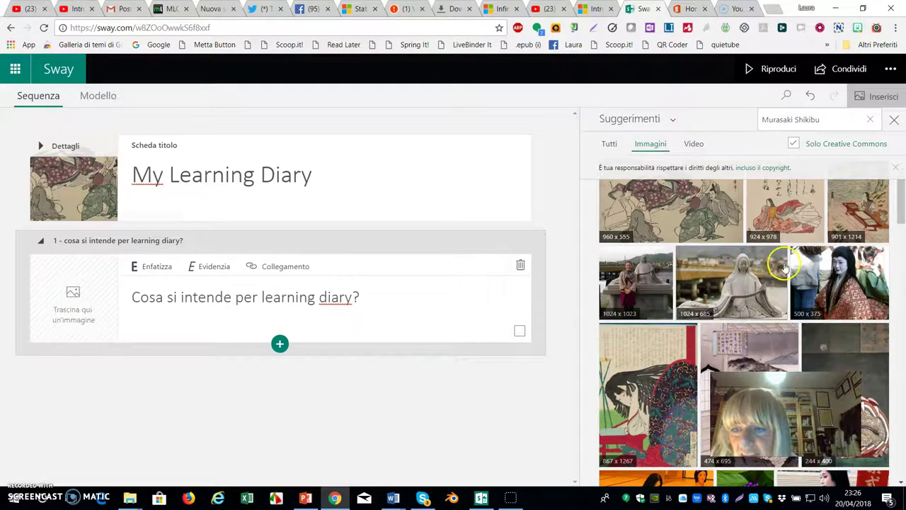
- Search images for "learning diary" and use the 500 x 375 green reflective journals sketch as the heading card's background
left_click_drag(825, 121, 793, 123)
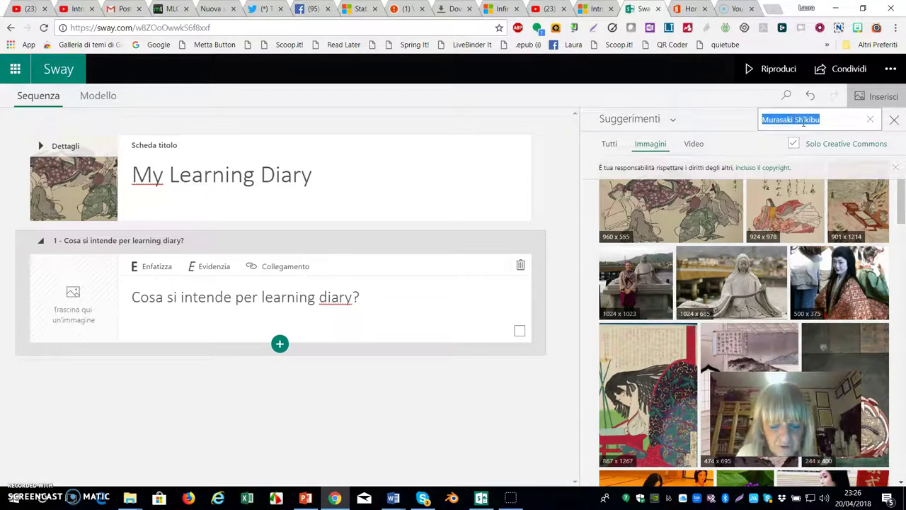
type("learning diar")
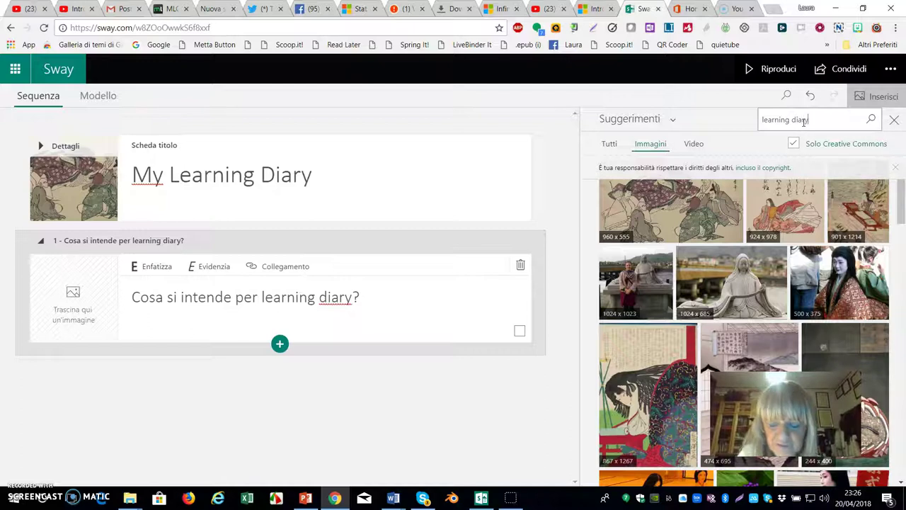
key("Return")
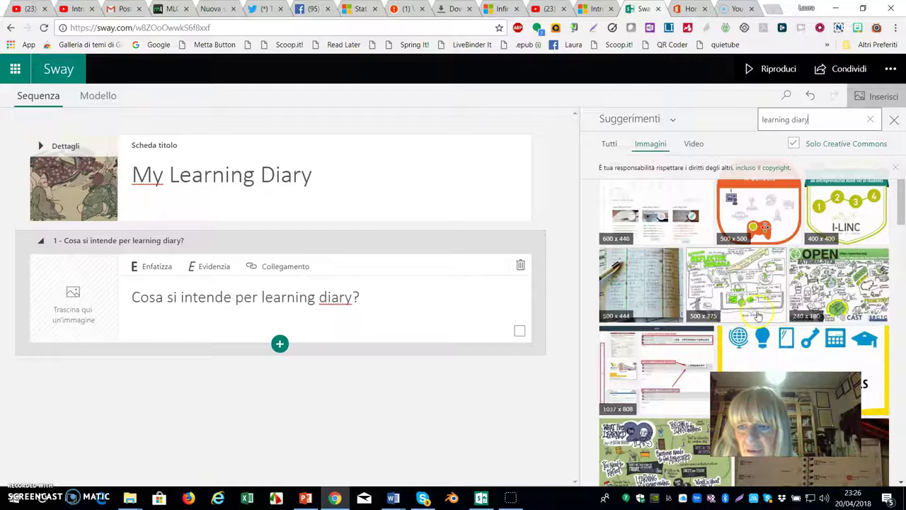
left_click_drag(743, 290, 82, 304)
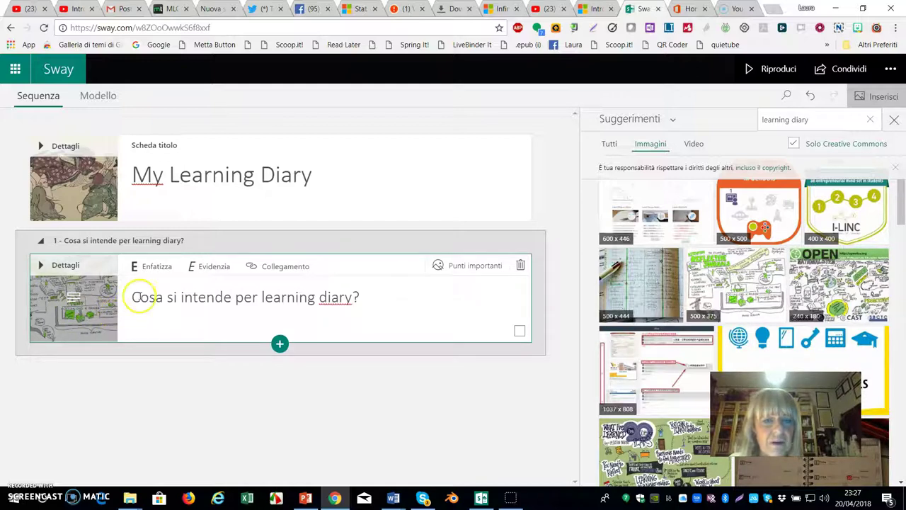
- Add a text card under the heading and insert the three-paragraph description beginning "Un Diario di Formazione consente di ricordare quello che si è fatto"
left_click(279, 346)
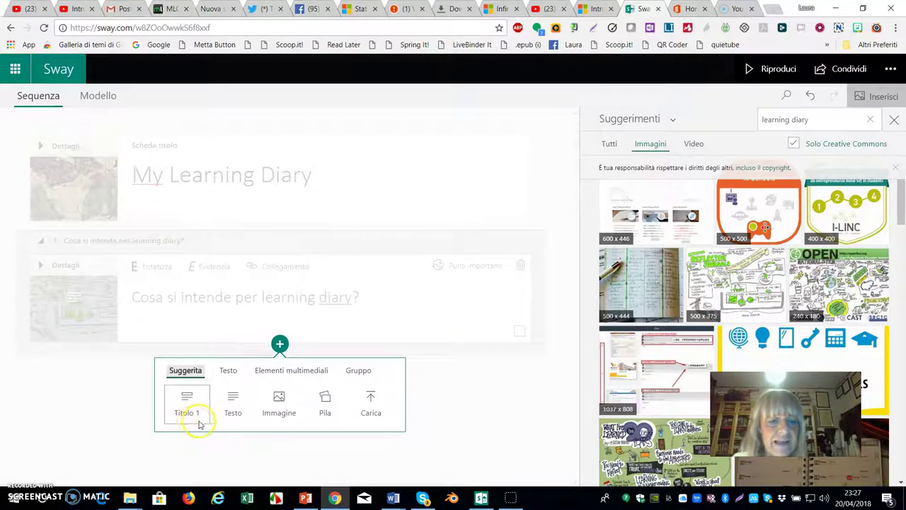
left_click(231, 401)
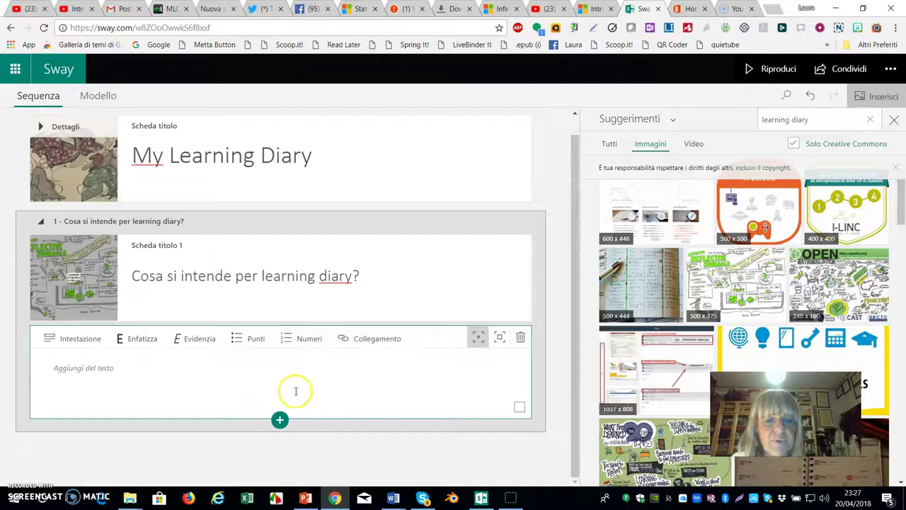
left_click(66, 368)
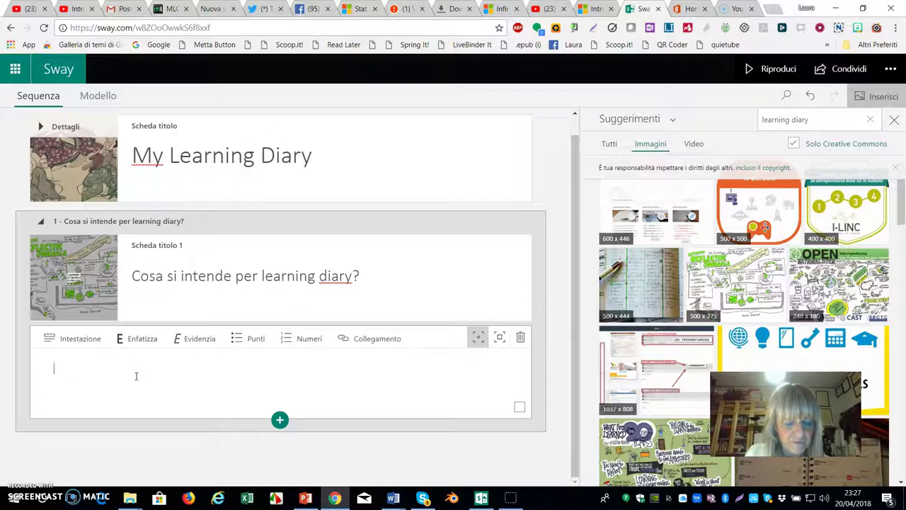
left_click(56, 368)
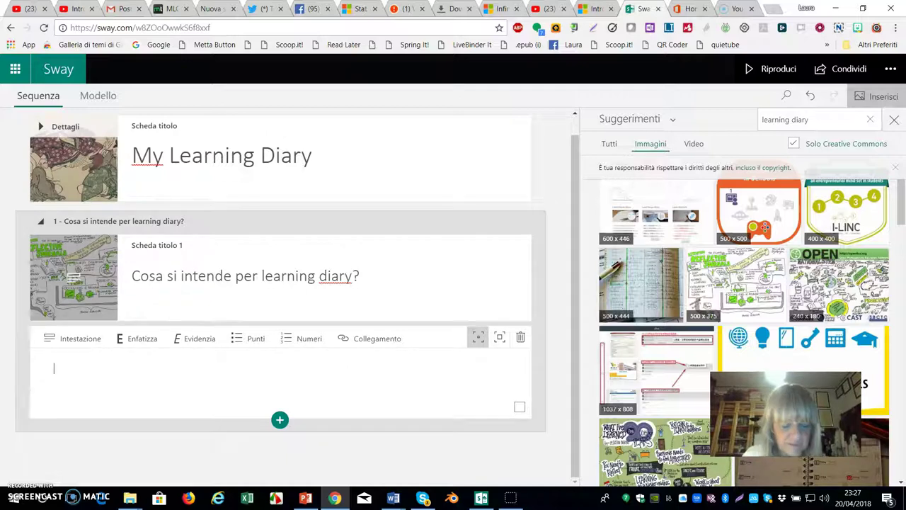
type("Un Diario di Formazione consente di ricordare quello che si è fatto e prodotto in un corso, di raccogliere risorse, di sviluppare meta-riflessione, di generare idee nuove.  Il docente prima sperimenta il diario e poi lo propone agli studenti. Per loro potrebbe essere un piacevole strumento per registrare i propri progressi, le proprie annotazioni e commenti.  Ha il beneficio di poter essere gestito con applicazioni digitali o di essere cartaceo. Quindi è adatto per ogni realtà scolastica e ogni livello di istruzione.")
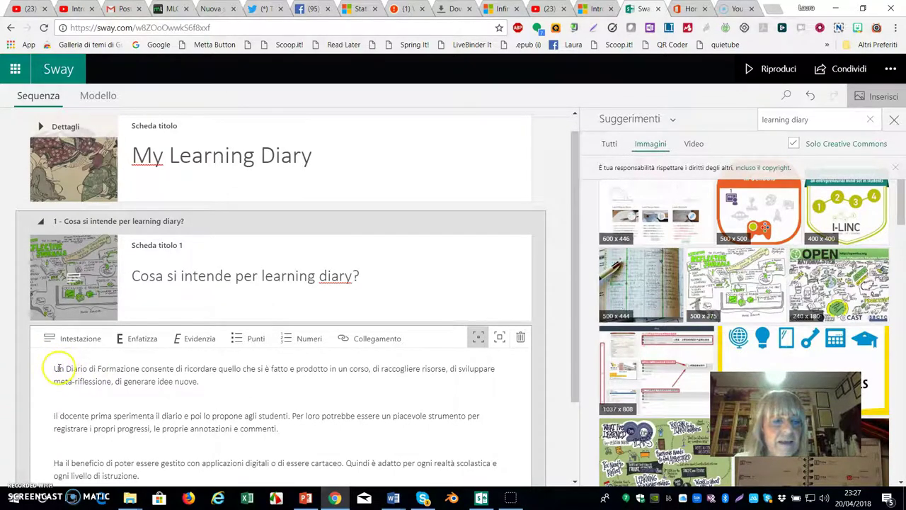
- Format all three paragraphs of the text card with both Enfatizza and Evidenzia
left_click_drag(55, 369, 142, 481)
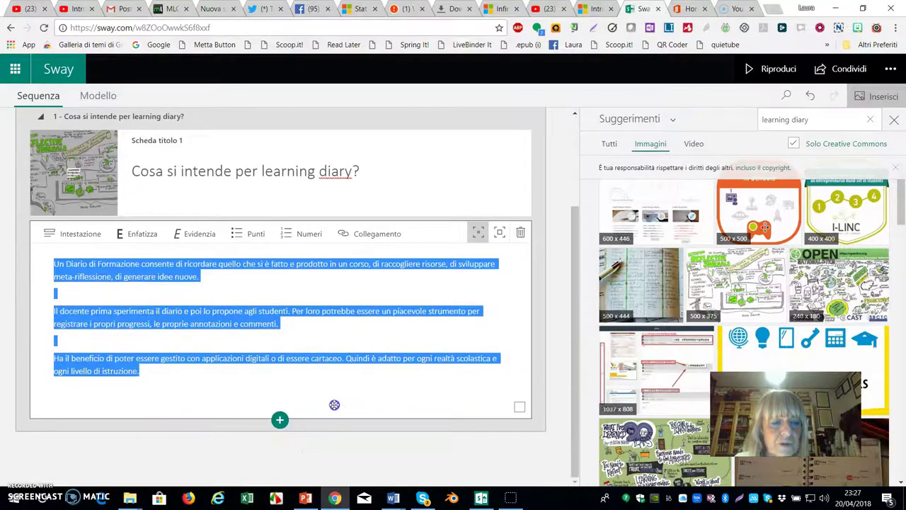
left_click(133, 238)
left_click(193, 237)
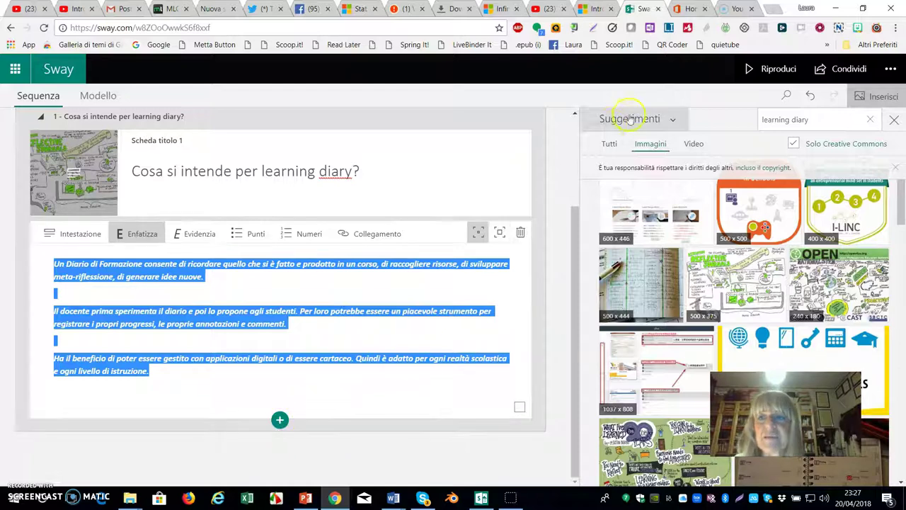
- Preview the Sway from the title through to its last section, and return to editing
left_click(775, 69)
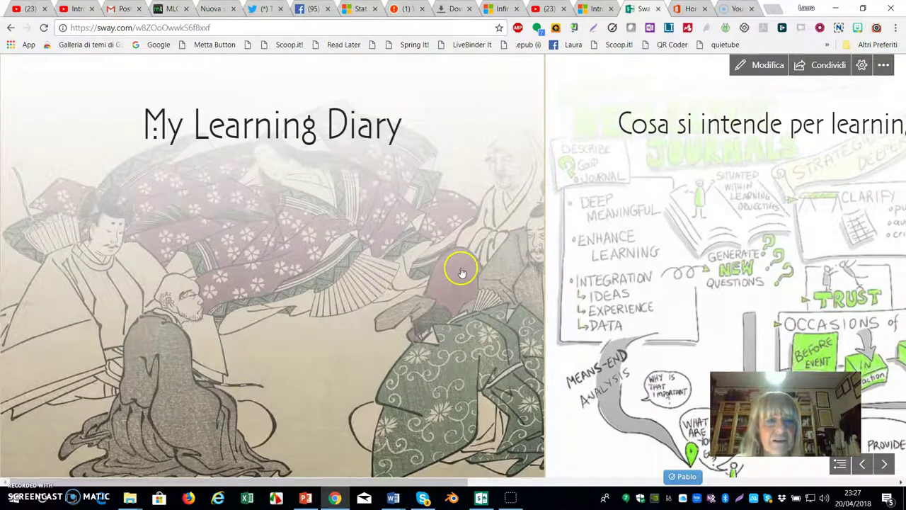
left_click(461, 272)
scroll(461, 270, "down", 4)
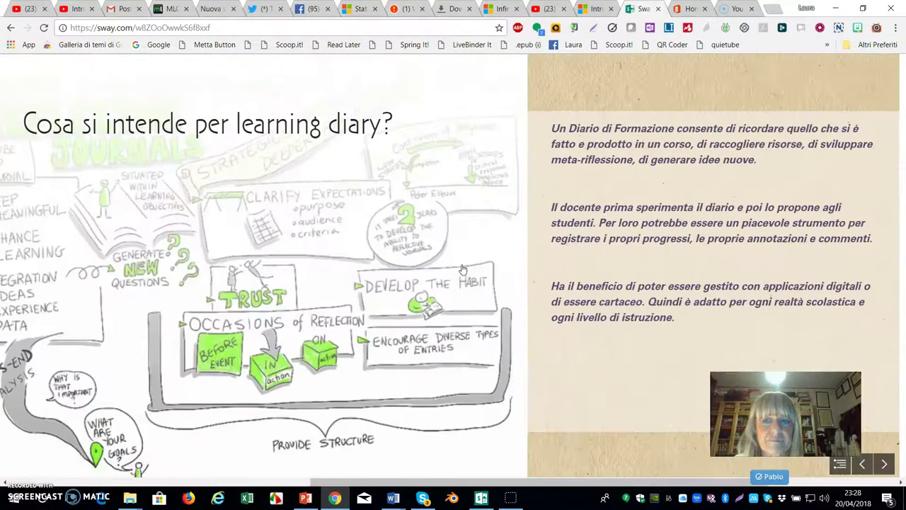
scroll(462, 270, "down", 2)
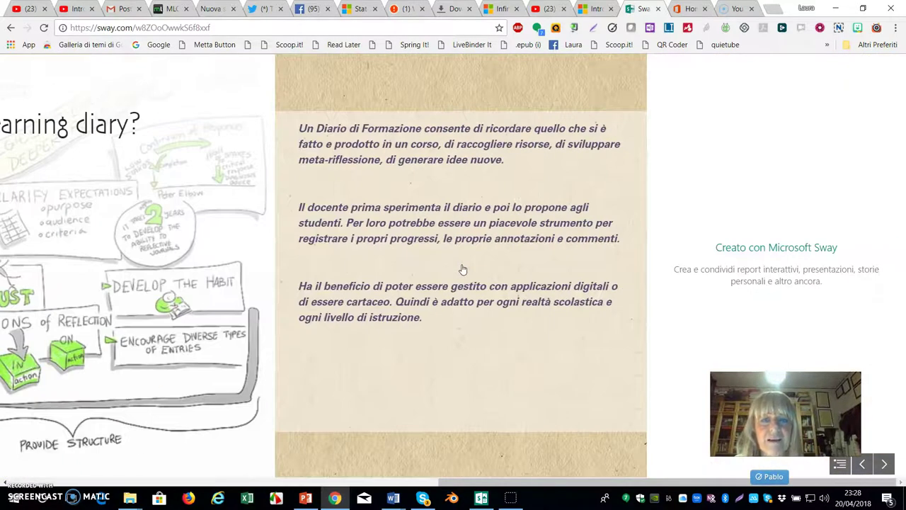
scroll(462, 269, "up", 6)
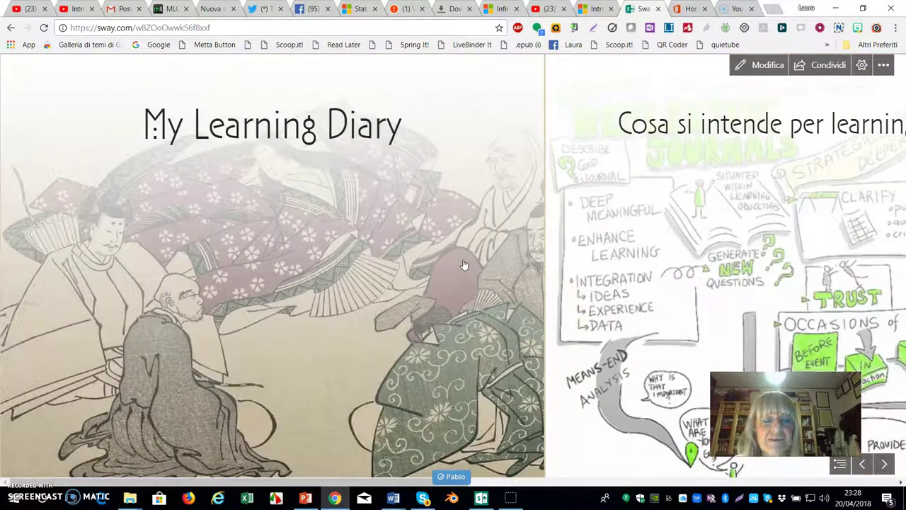
left_click(760, 71)
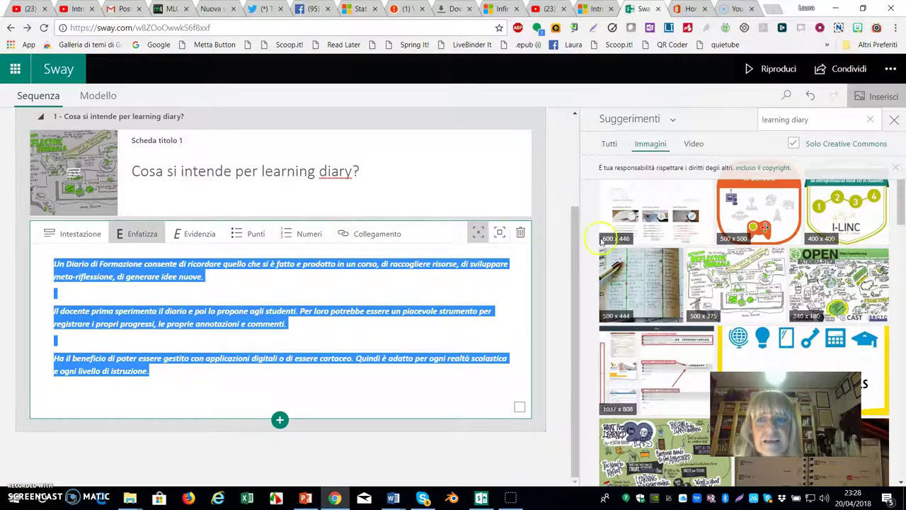
- Open the Sway's styles and set its layout to Verticale
left_click(99, 96)
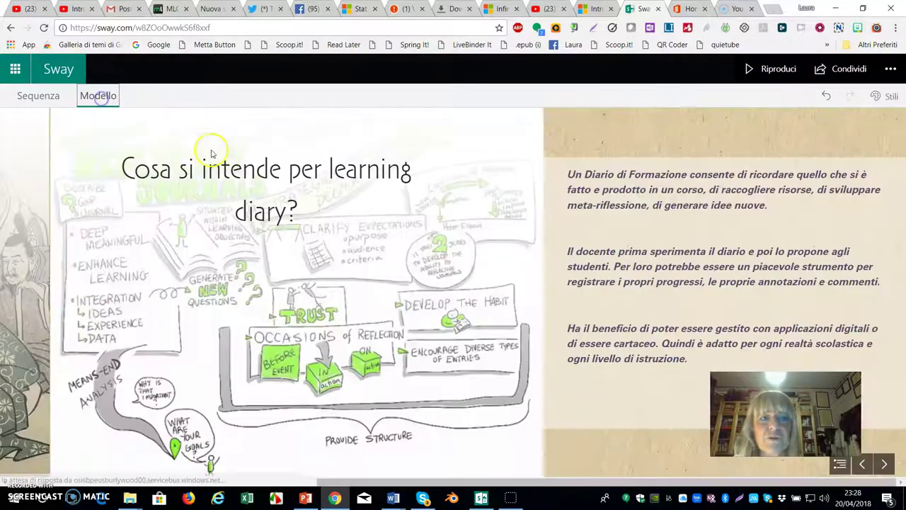
left_click(889, 96)
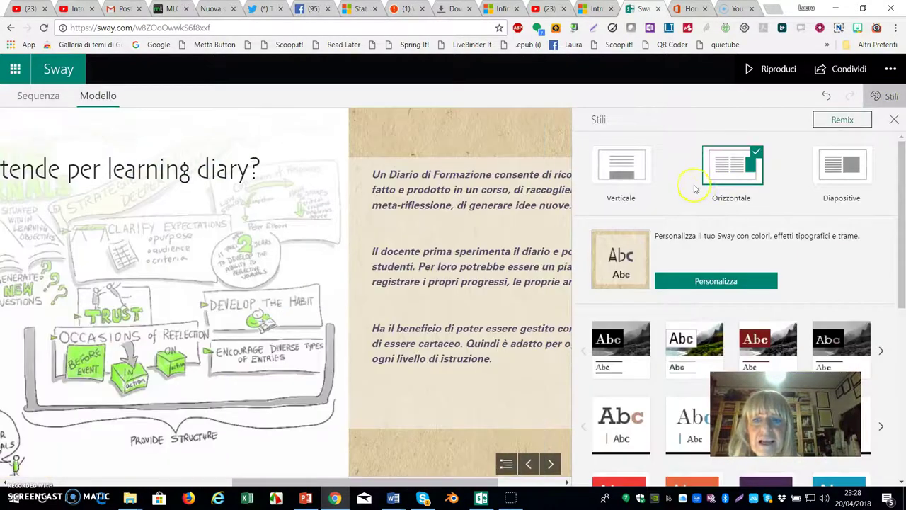
left_click(624, 170)
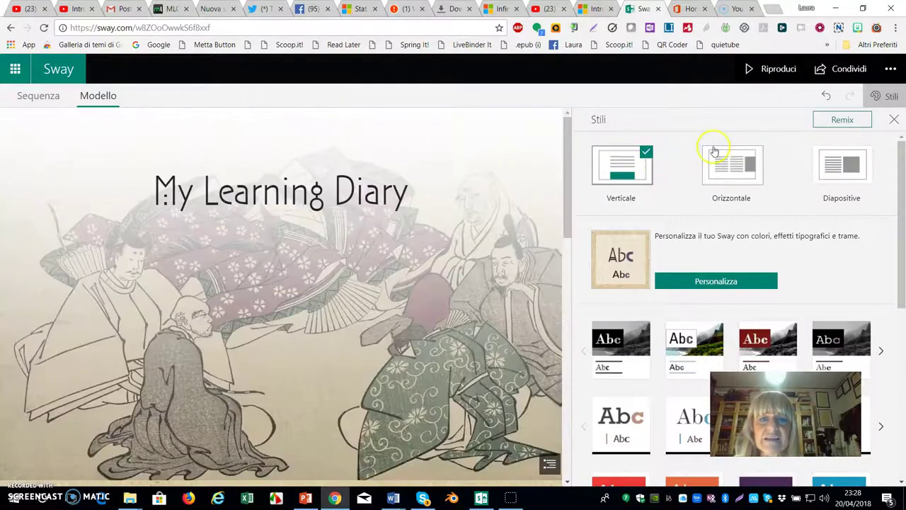
- Preview the vertical Sway from the title to the last paragraph and back, and return to editing
left_click(772, 71)
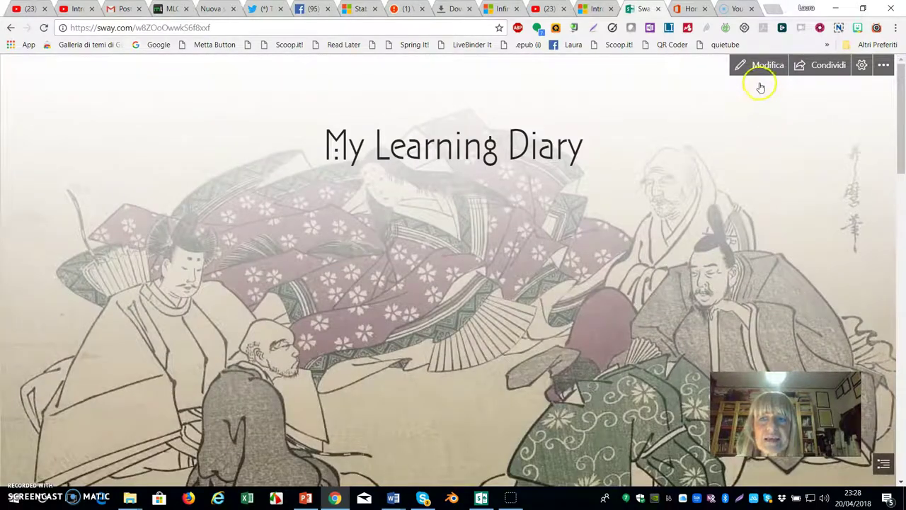
scroll(637, 164, "down", 10)
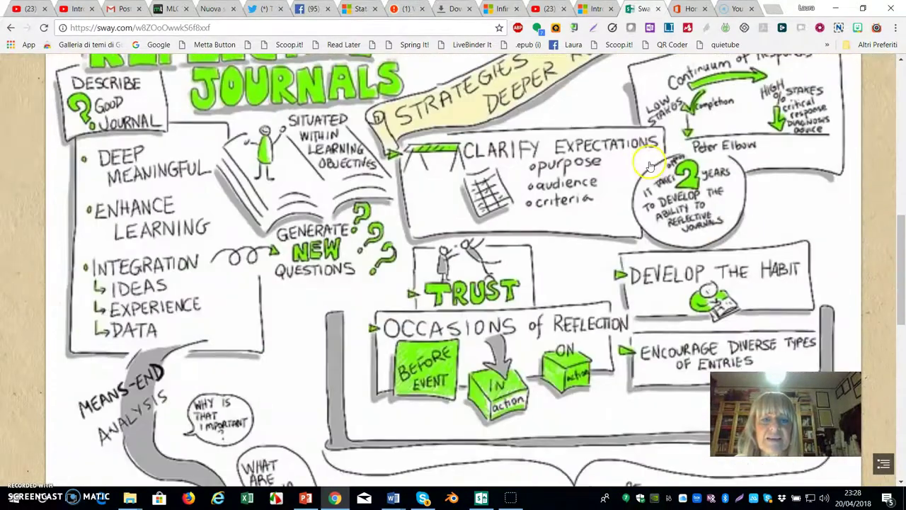
scroll(649, 162, "down", 3)
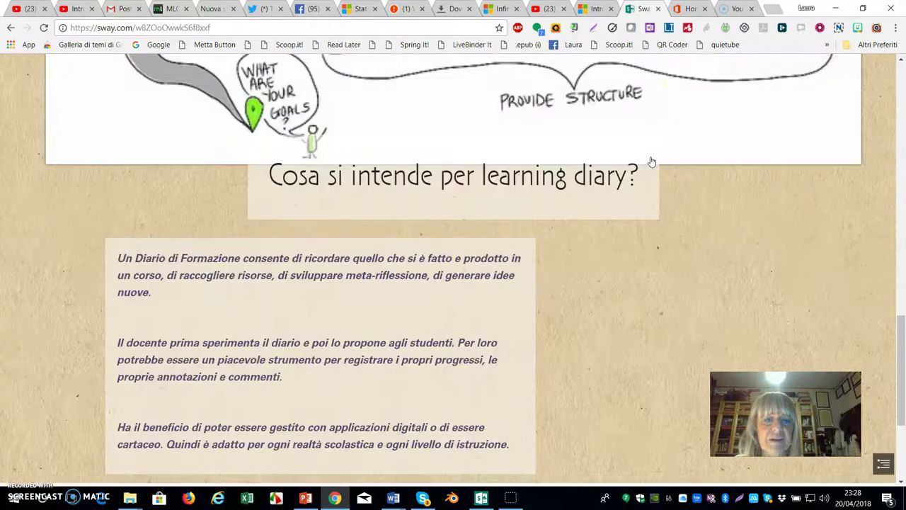
scroll(651, 162, "down", 1)
scroll(651, 162, "up", 15)
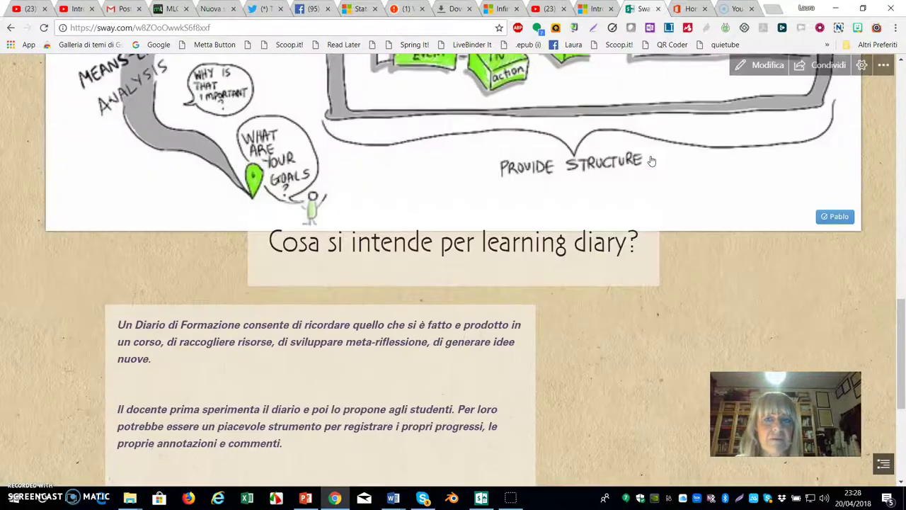
scroll(651, 161, "up", 1)
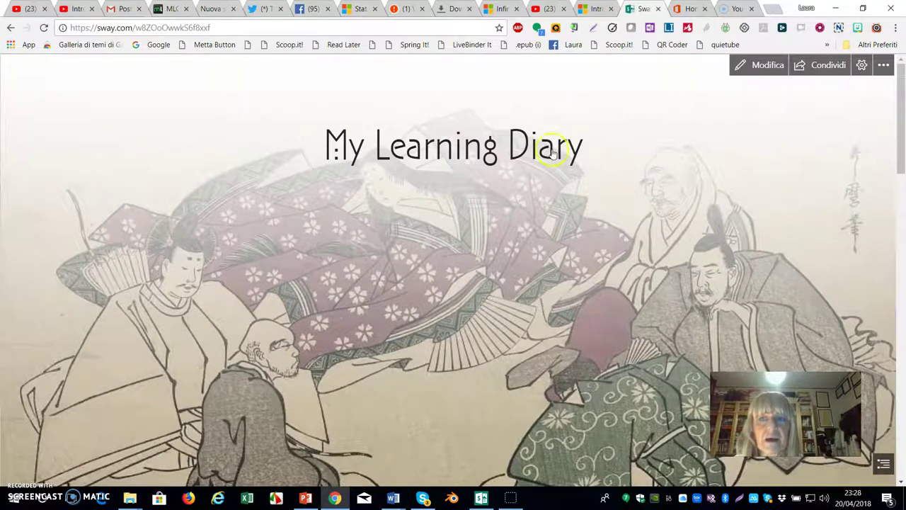
left_click(763, 69)
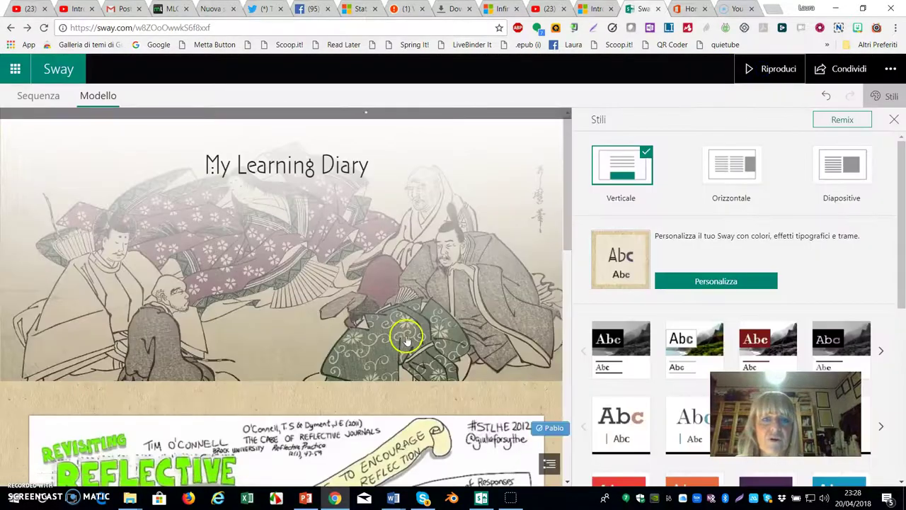
- Apply the style with white serif titles on a dark red box and review the Sway's sections in it
scroll(460, 314, "down", 5)
scroll(448, 387, "down", 4)
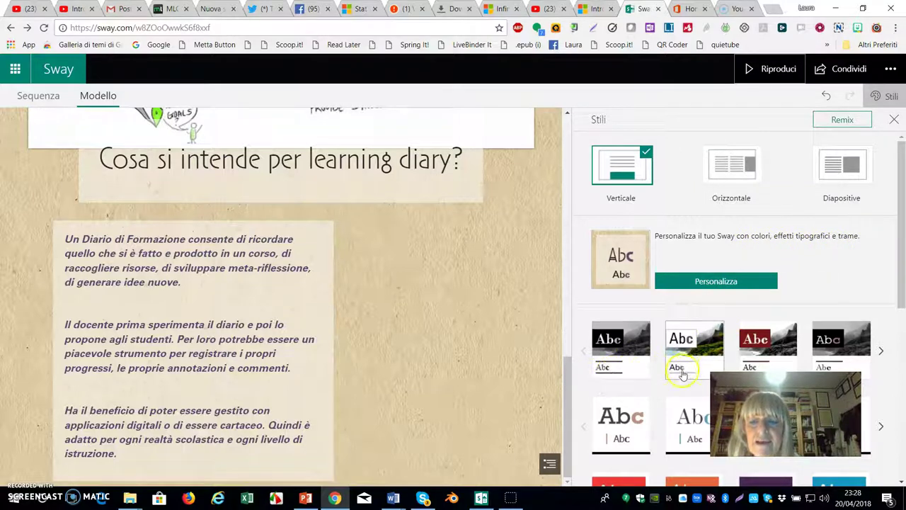
left_click(765, 360)
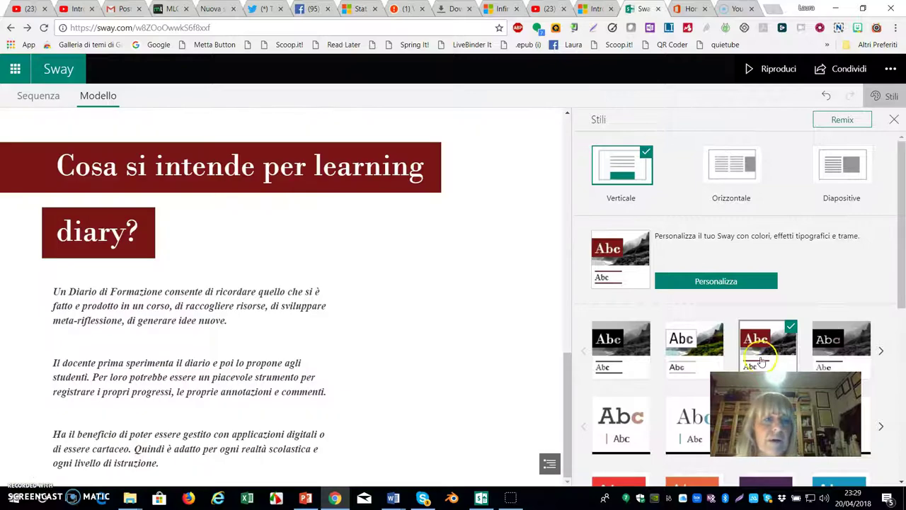
scroll(468, 296, "up", 10)
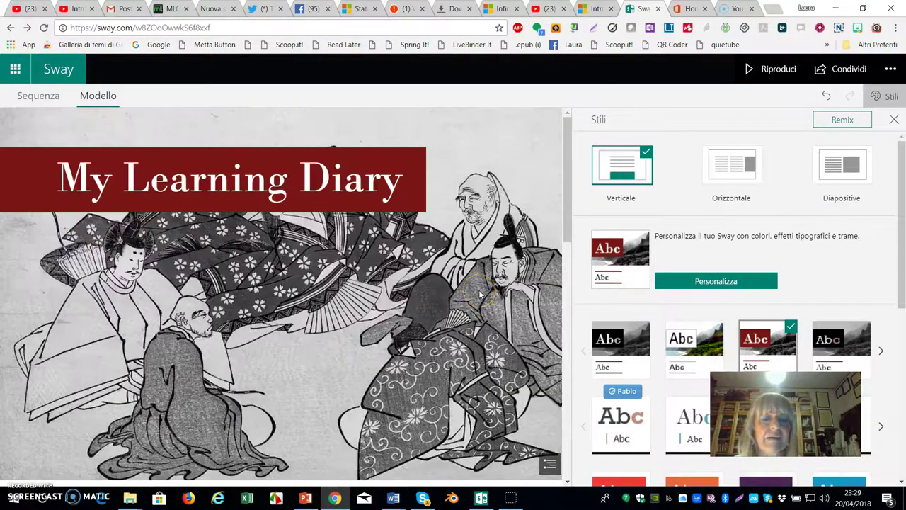
scroll(479, 295, "down", 8)
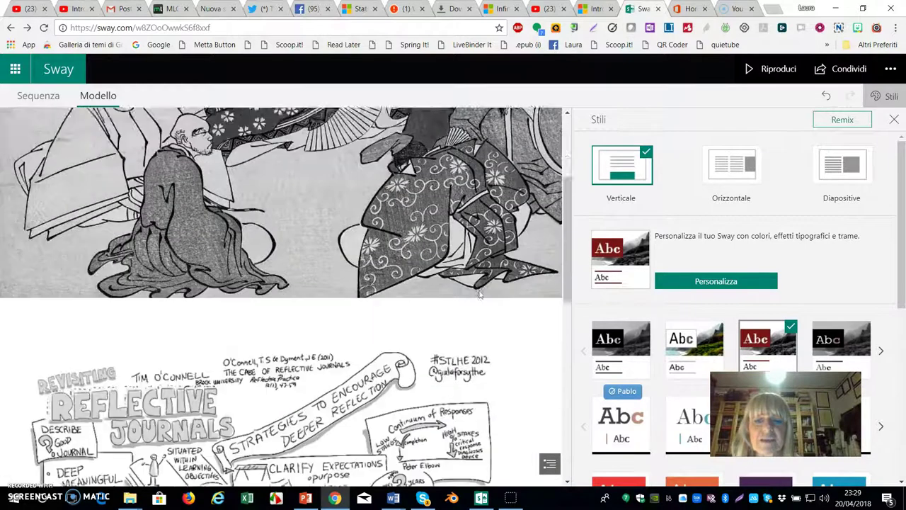
scroll(479, 295, "down", 1)
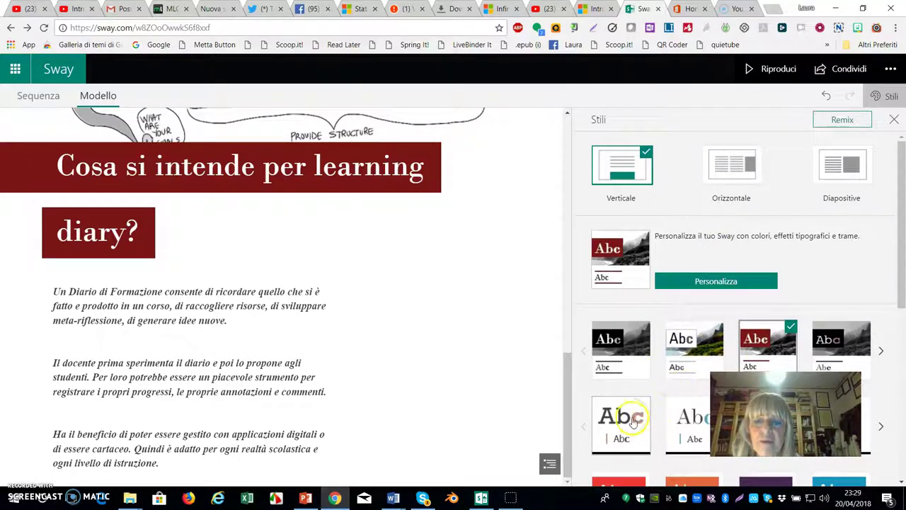
mouse_move(899, 288)
left_mouse_down()
mouse_move(894, 401)
mouse_move(899, 292)
left_mouse_up()
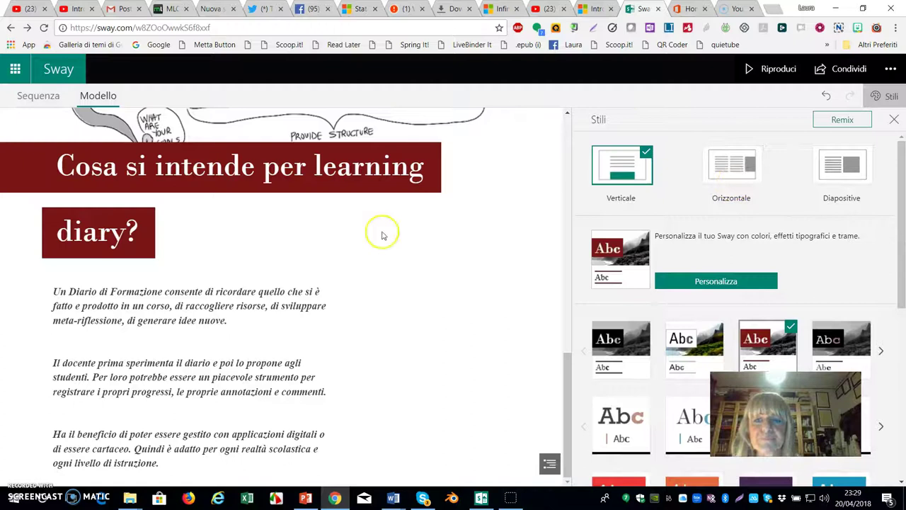
- In the storyline, add a Pila group below the three-paragraph text card and insert an empty image card in it
left_click(35, 96)
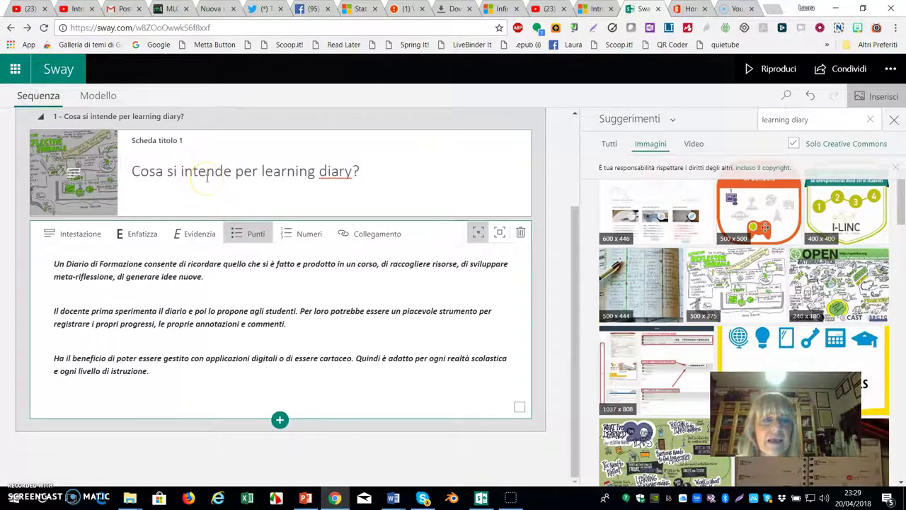
left_click(280, 420)
left_click(383, 426)
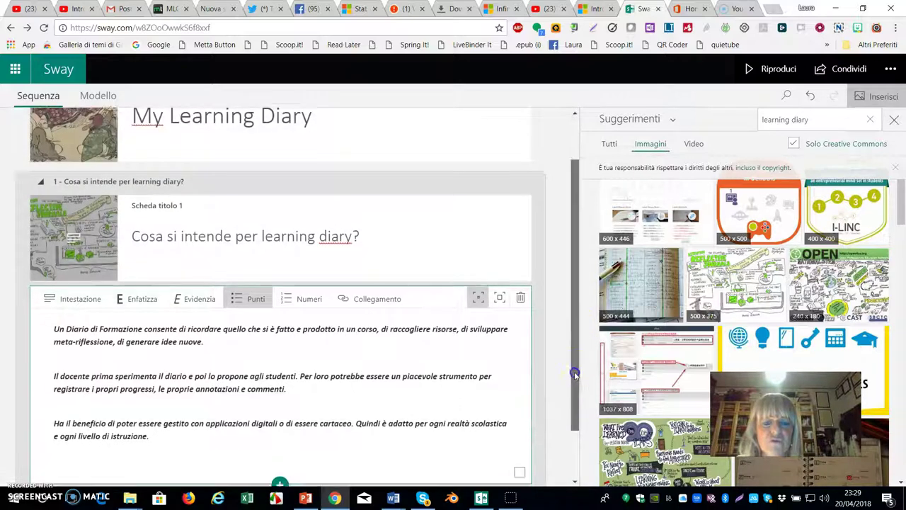
left_click_drag(571, 372, 572, 448)
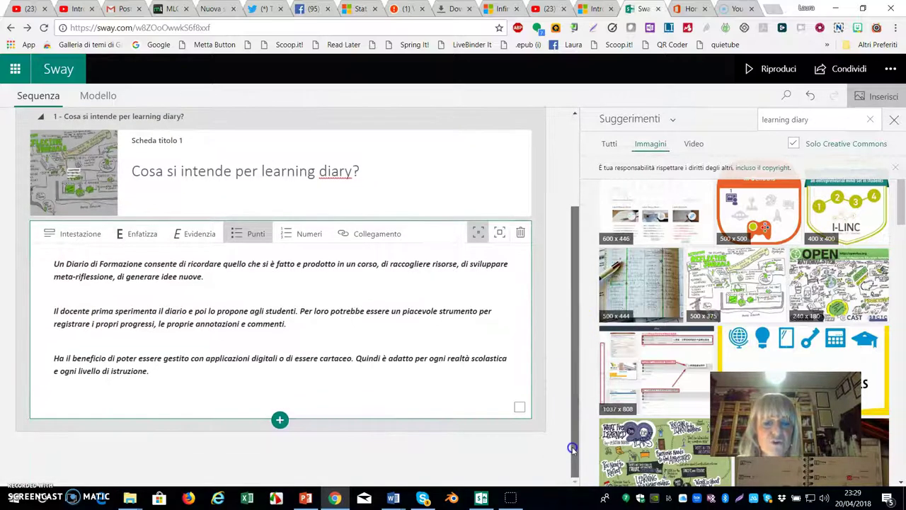
left_click(279, 421)
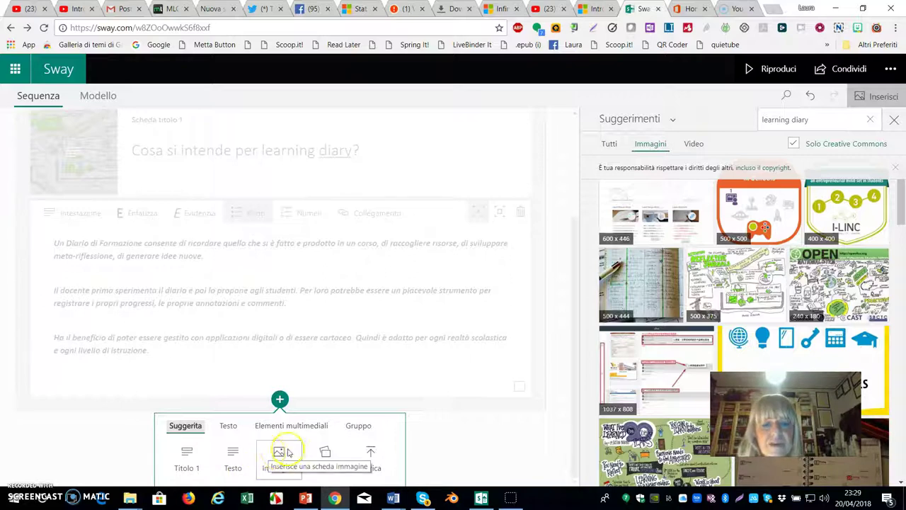
left_click(324, 455)
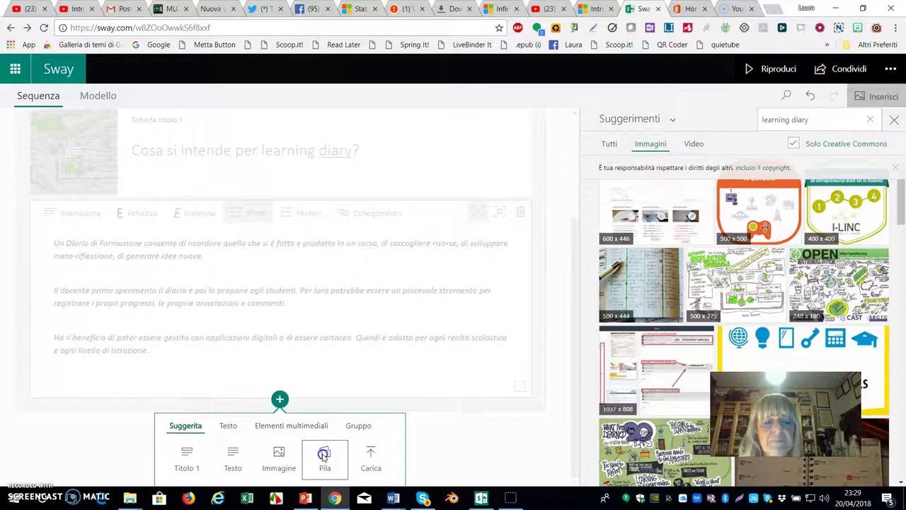
left_click(281, 356)
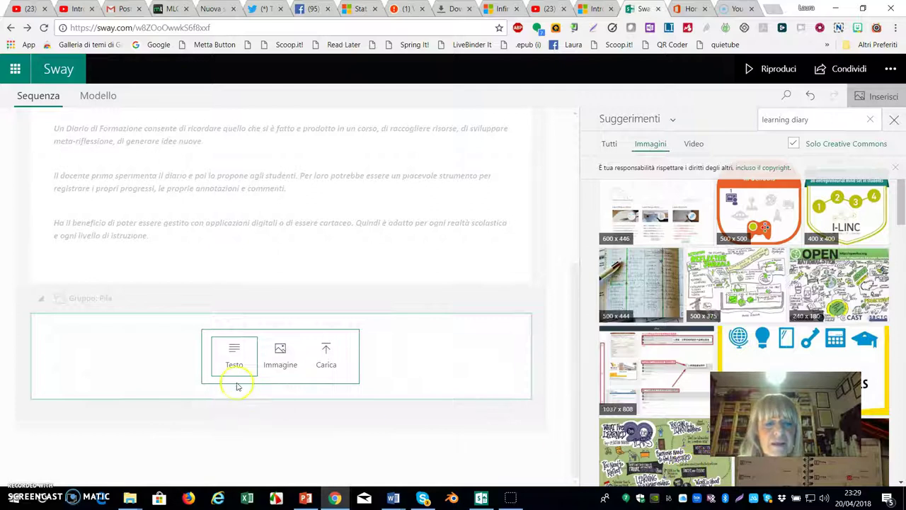
left_click(282, 350)
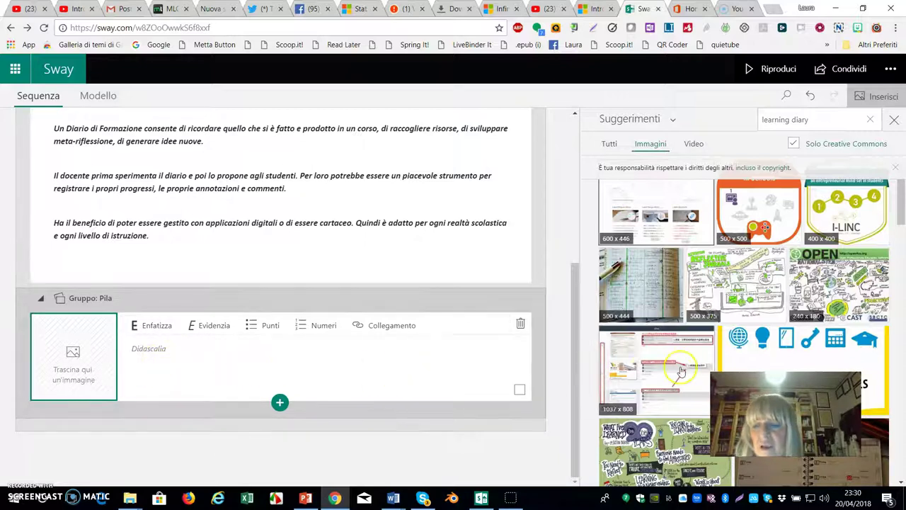
- Add six suggested images to the Pila group: handwritten notebook, 1037 x 808 screenshot, "Developing Digital Skills", red diary, visual notes and studio camera photo
scroll(647, 388, "down", 1)
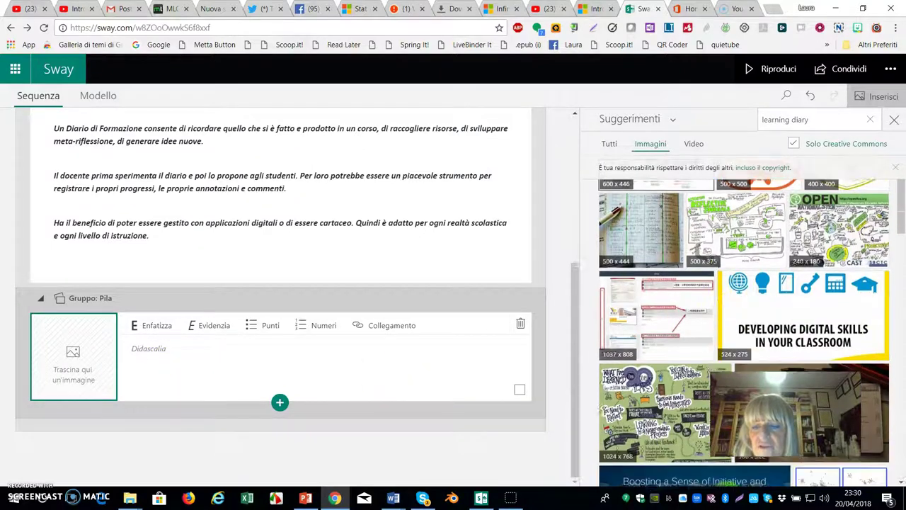
left_click(654, 293)
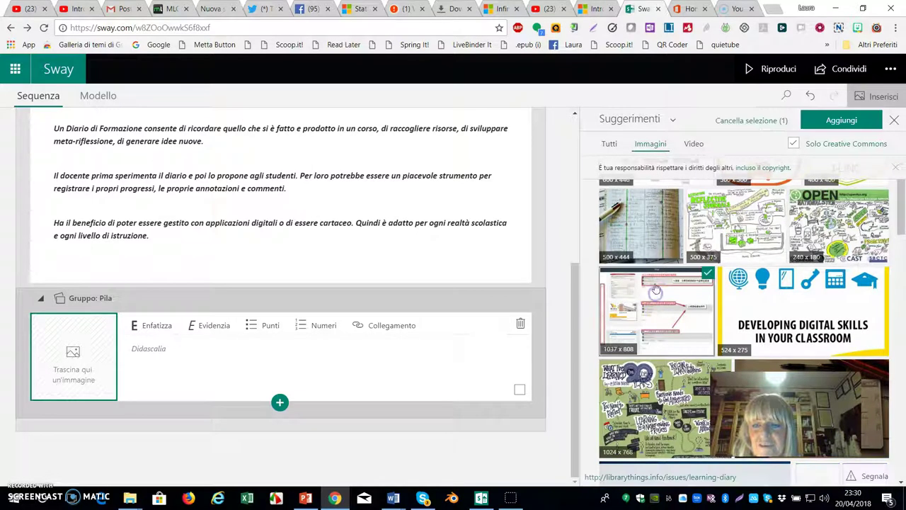
left_click(644, 244)
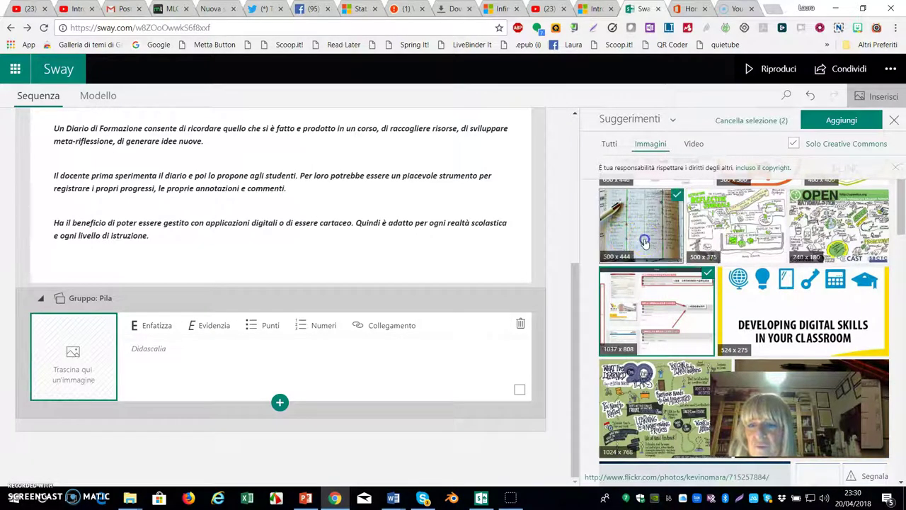
left_click(801, 303)
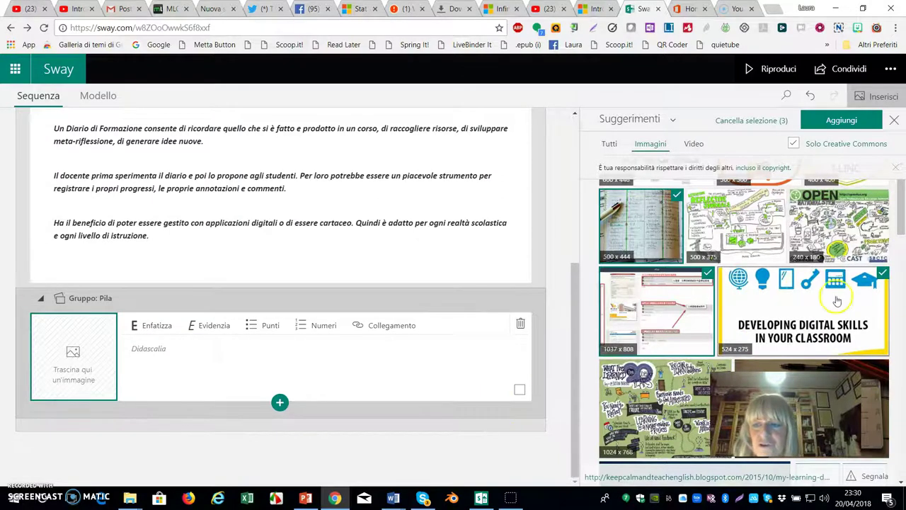
scroll(903, 243, "down", 5)
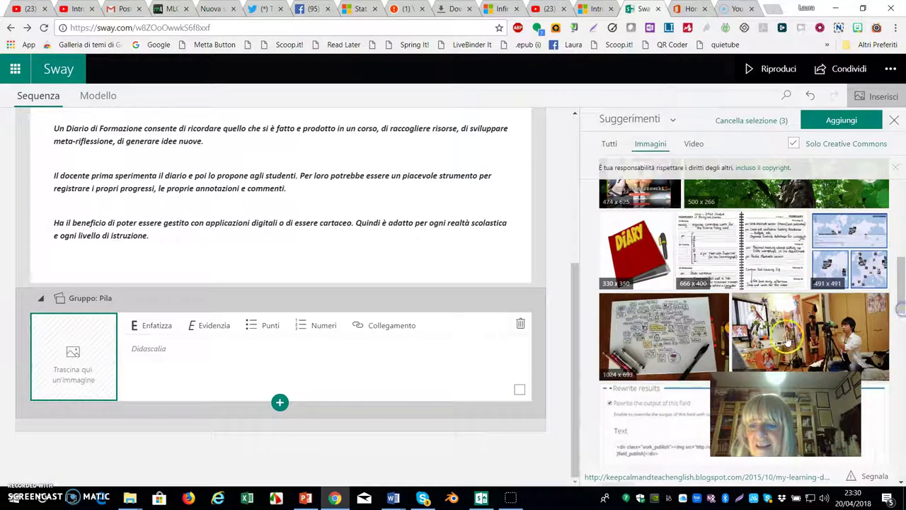
left_click(798, 333)
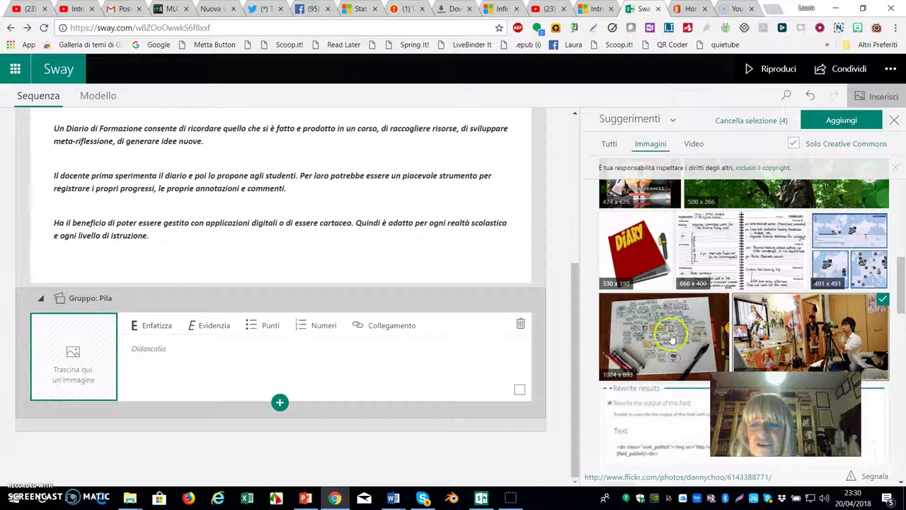
left_click(691, 346)
scroll(677, 323, "down", 5)
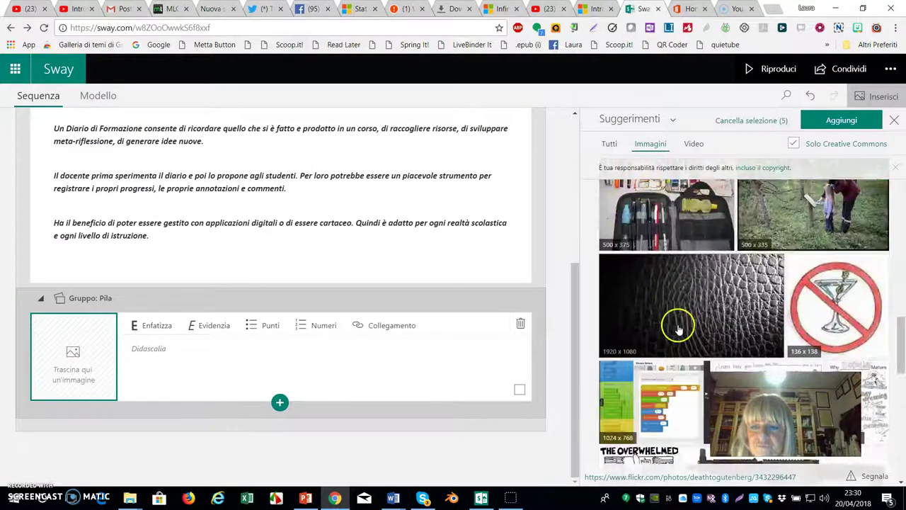
left_click(690, 292)
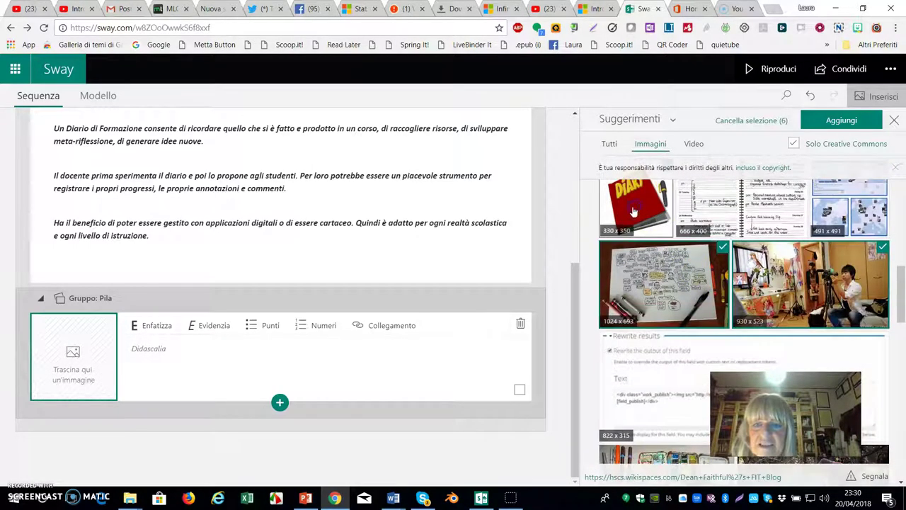
left_click(841, 121)
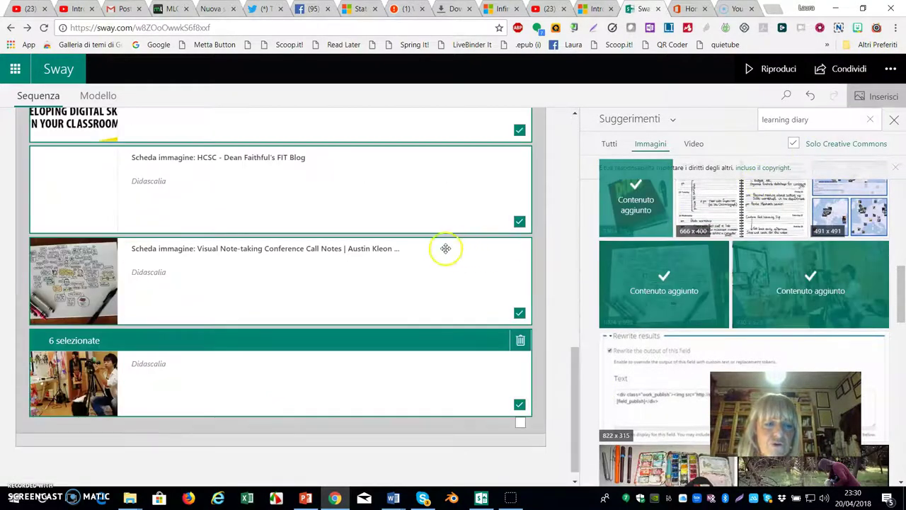
- Preview the Sway from the title down to the image stack beside the three-paragraph text
scroll(352, 263, "up", 6)
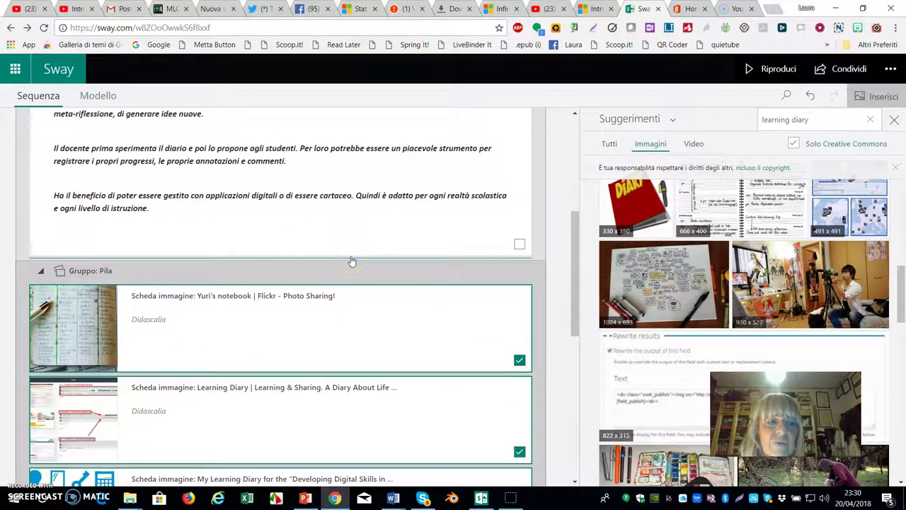
scroll(351, 262, "down", 3)
left_click(356, 260)
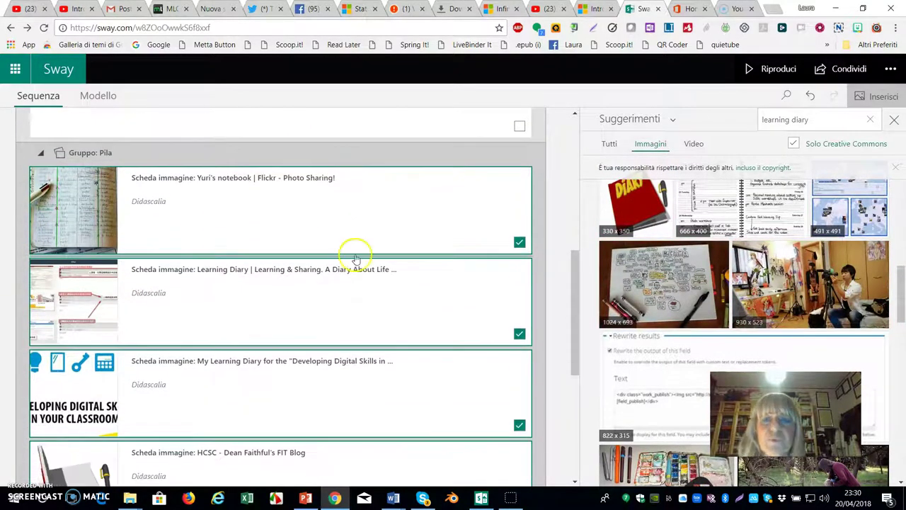
left_click(779, 68)
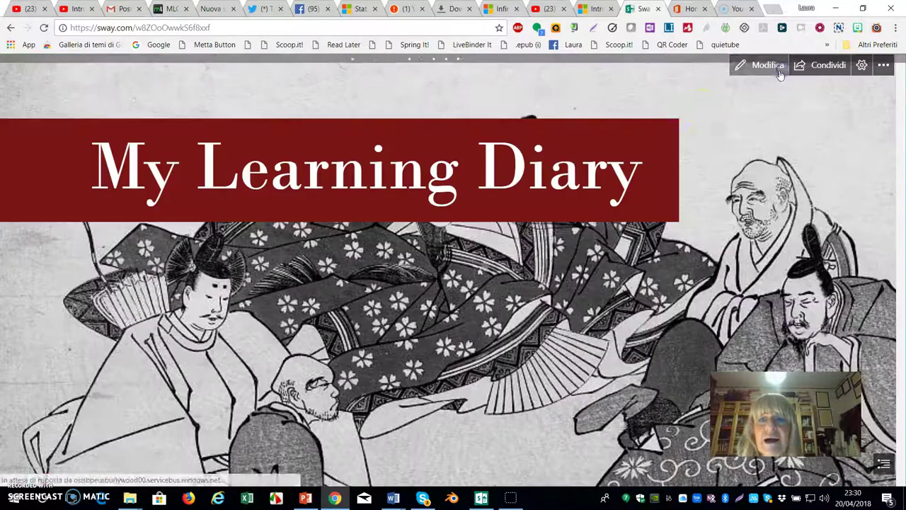
scroll(566, 166, "down", 5)
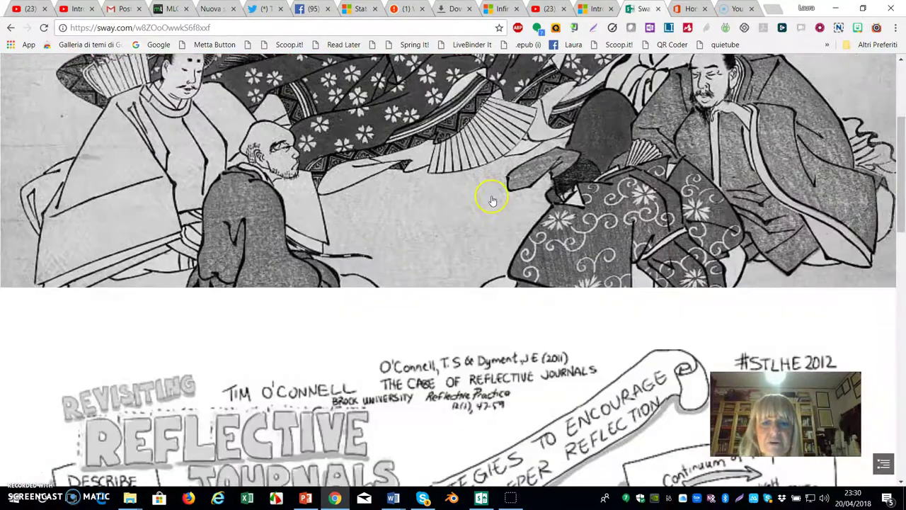
scroll(492, 200, "down", 10)
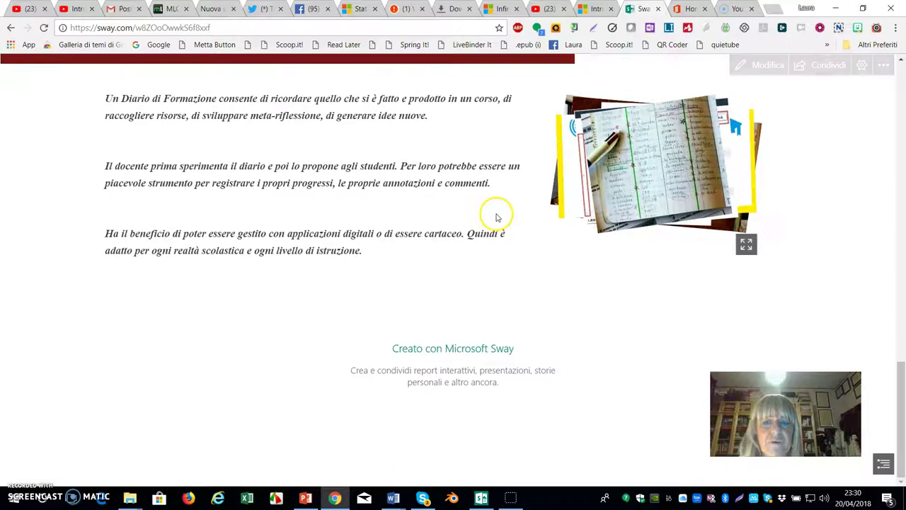
scroll(499, 213, "up", 1)
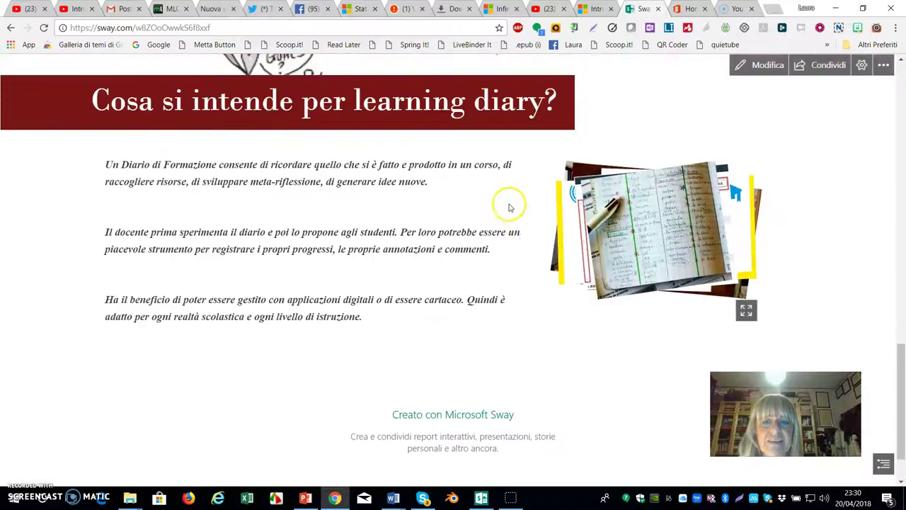
- Flip through the stacked images in the preview one by one and return to editing
left_click(635, 224)
left_click(635, 224)
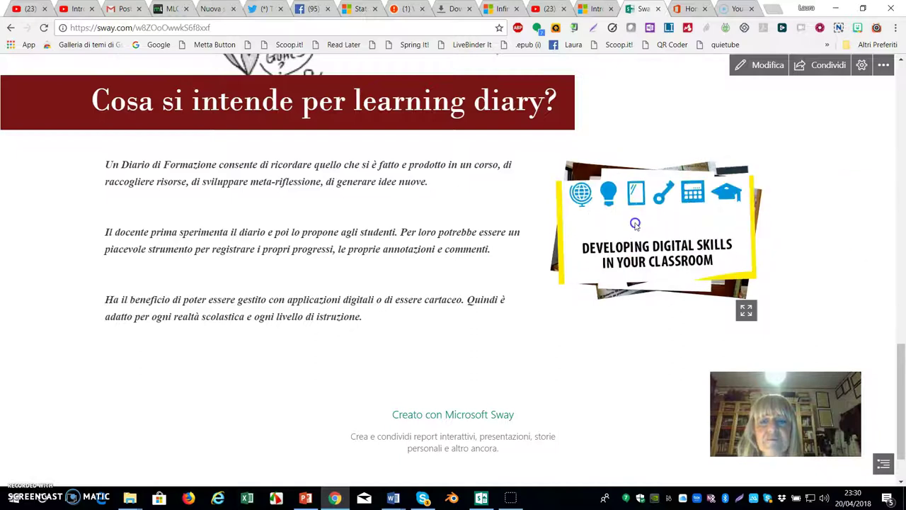
left_click(663, 238)
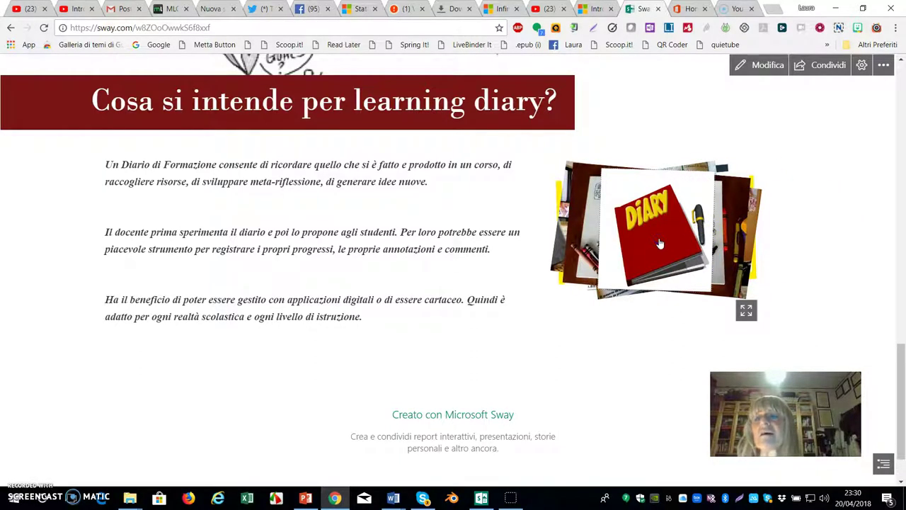
left_click(660, 243)
left_click(660, 244)
left_click(660, 243)
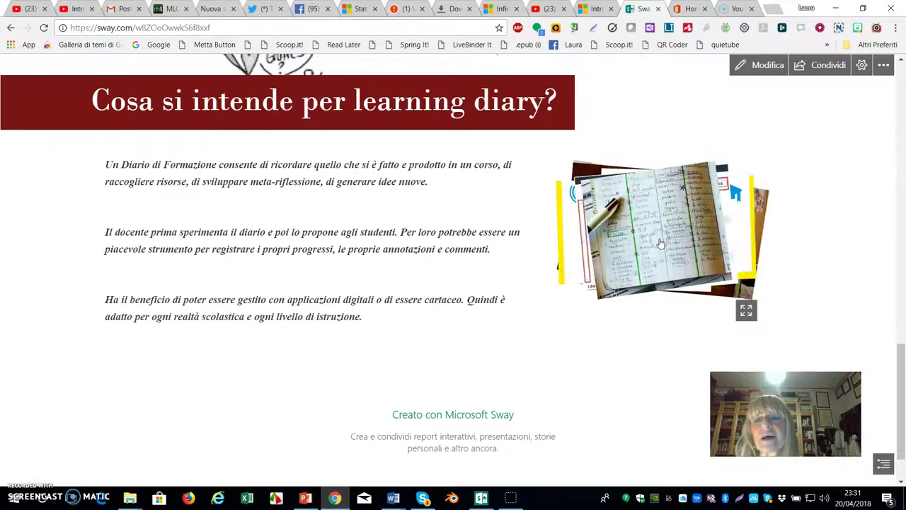
left_click(660, 243)
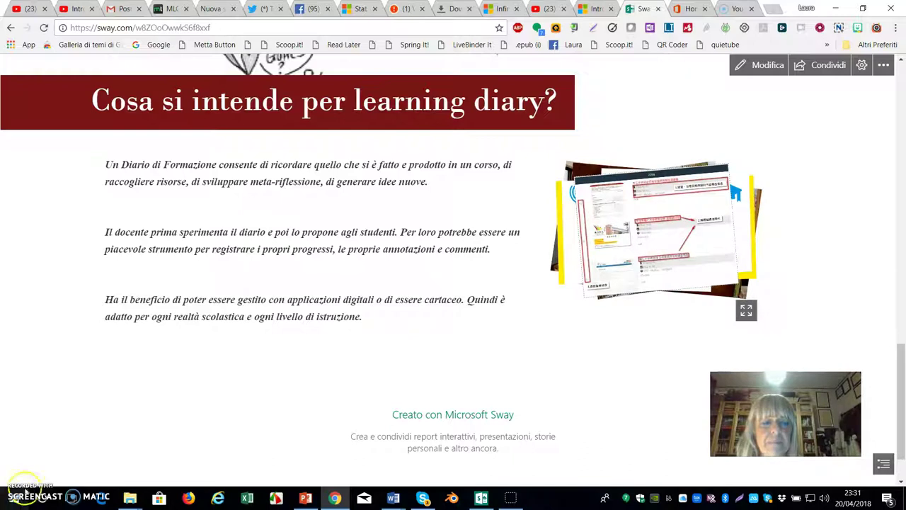
left_click(756, 68)
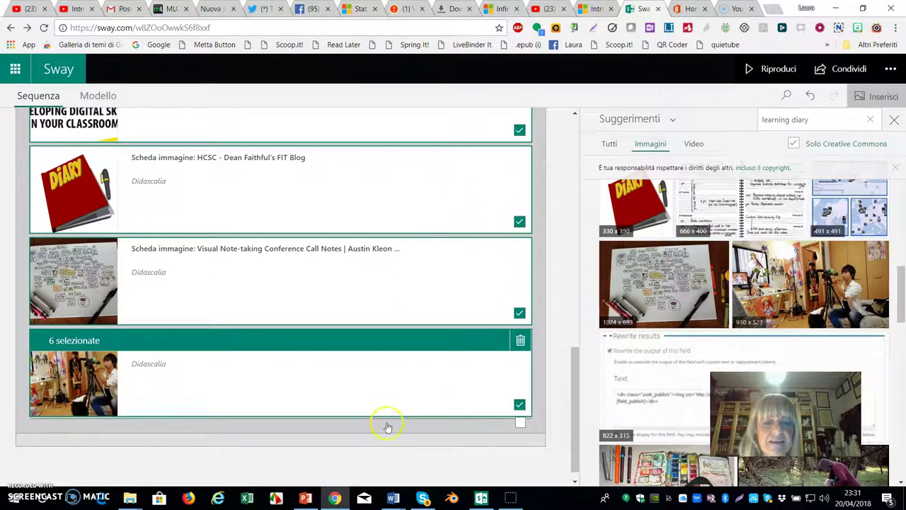
- In the storyline, clear the selection of the six image cards and open the multimedia card choices below the Pila group
scroll(386, 423, "down", 1)
scroll(366, 434, "up", 10)
scroll(347, 434, "down", 8)
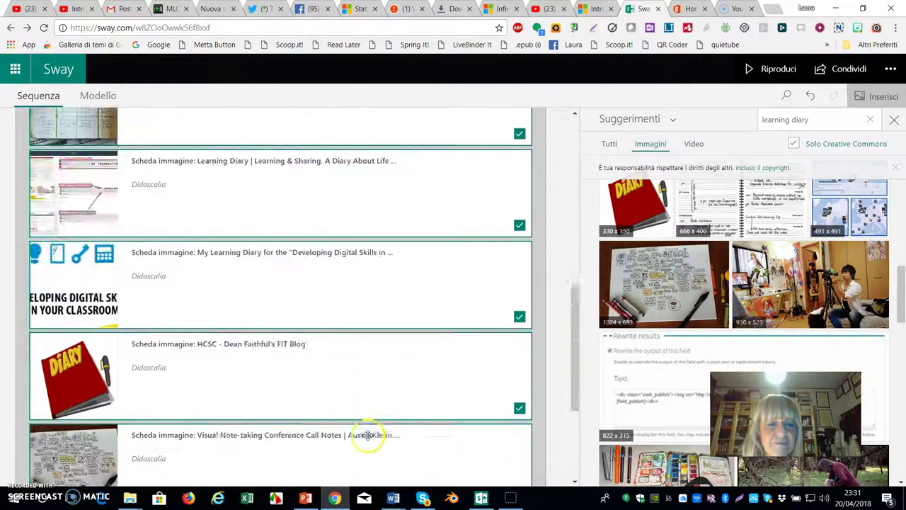
scroll(367, 445, "down", 2)
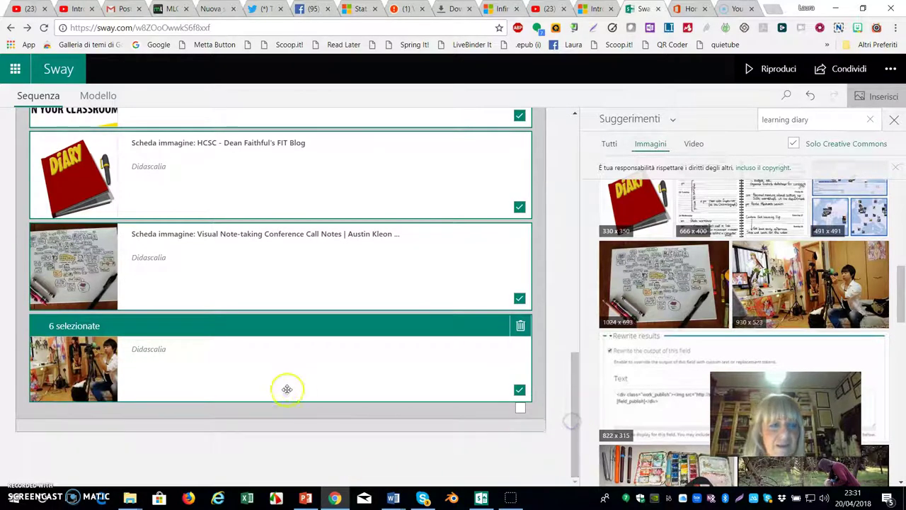
scroll(297, 354, "up", 6)
scroll(301, 356, "up", 4)
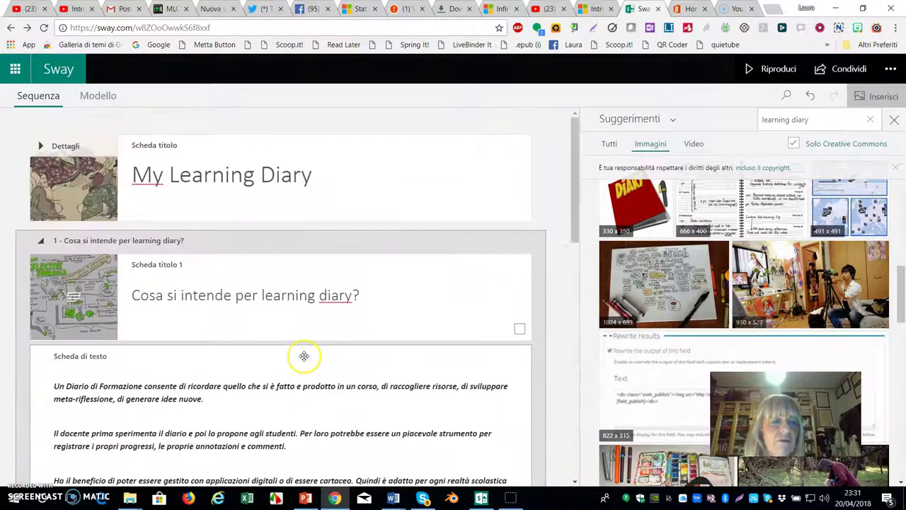
scroll(306, 358, "down", 10)
scroll(317, 359, "up", 2)
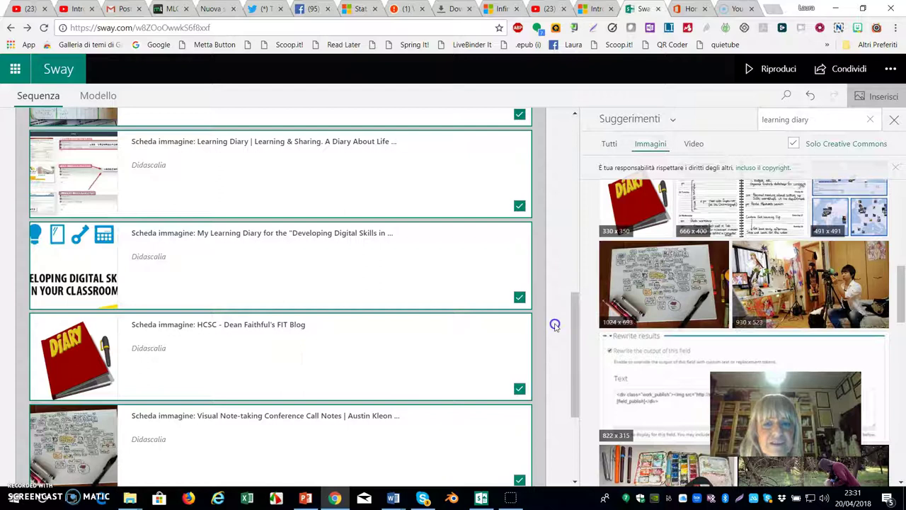
scroll(566, 296, "down", 3)
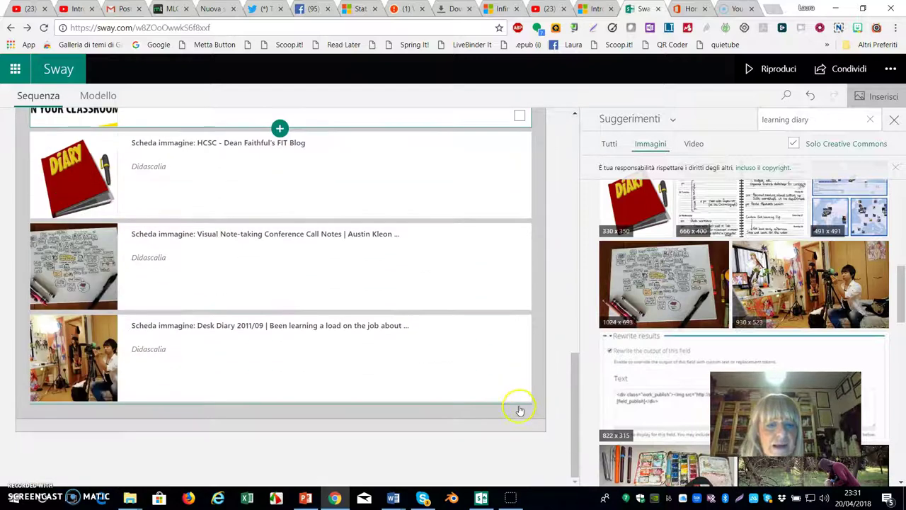
left_click(280, 429)
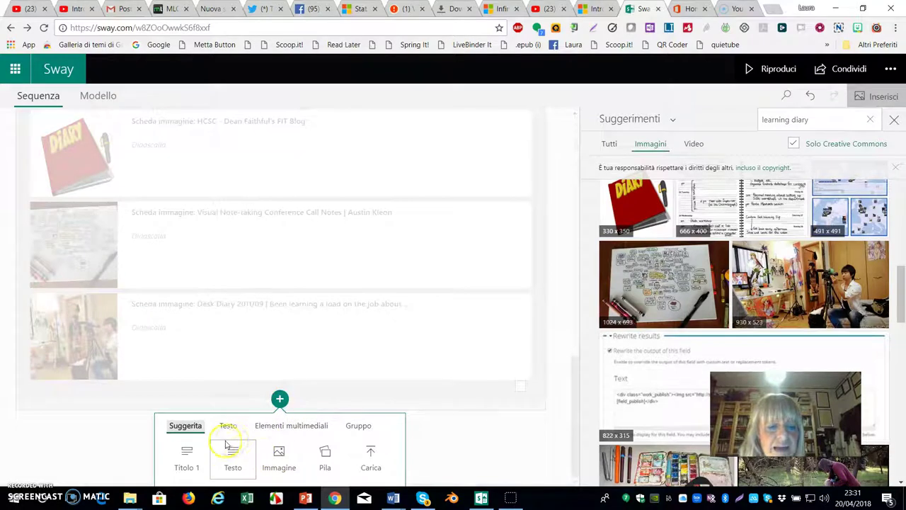
left_click(272, 428)
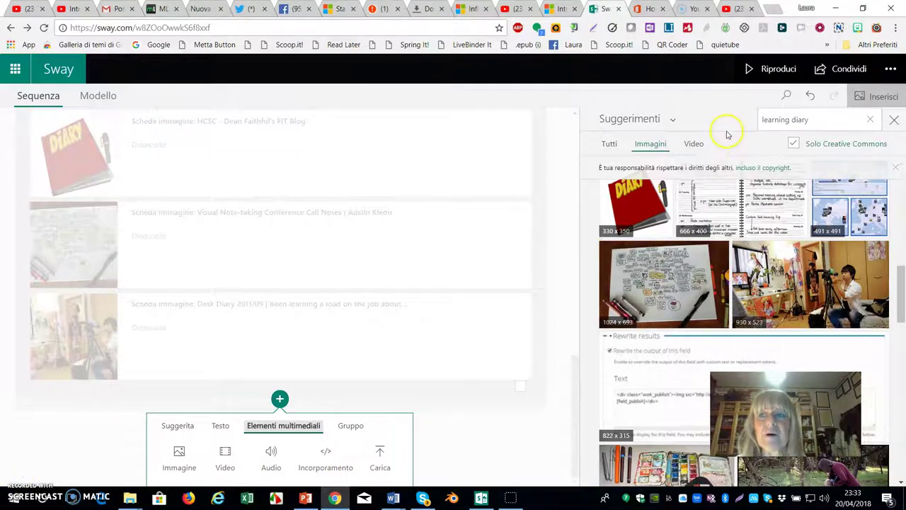
- Switch to YouTube, open the embed options of "An awesome reflective journal" and turn off suggested videos at the end
left_click(730, 10)
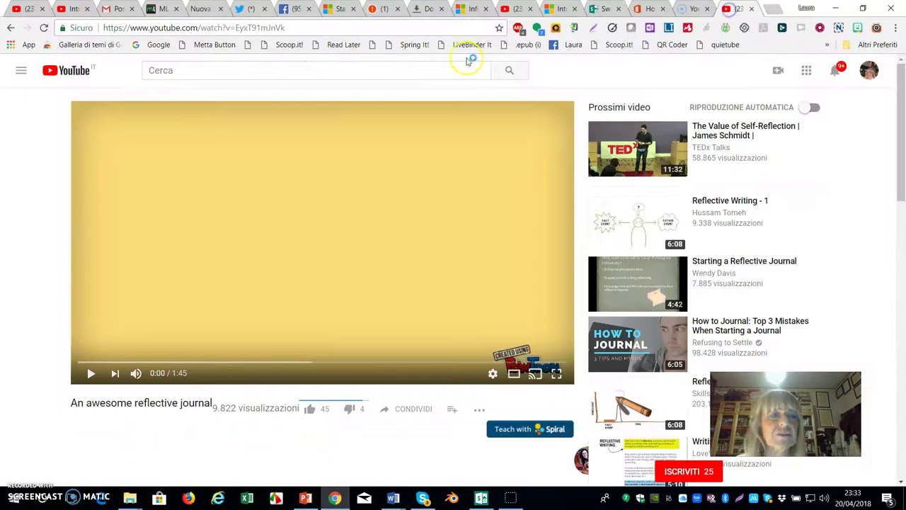
scroll(251, 218, "down", 3)
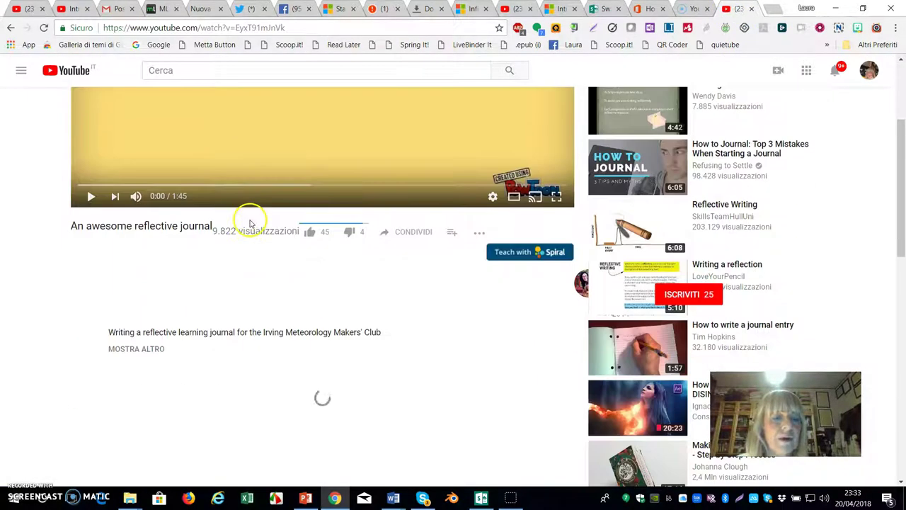
left_click(413, 232)
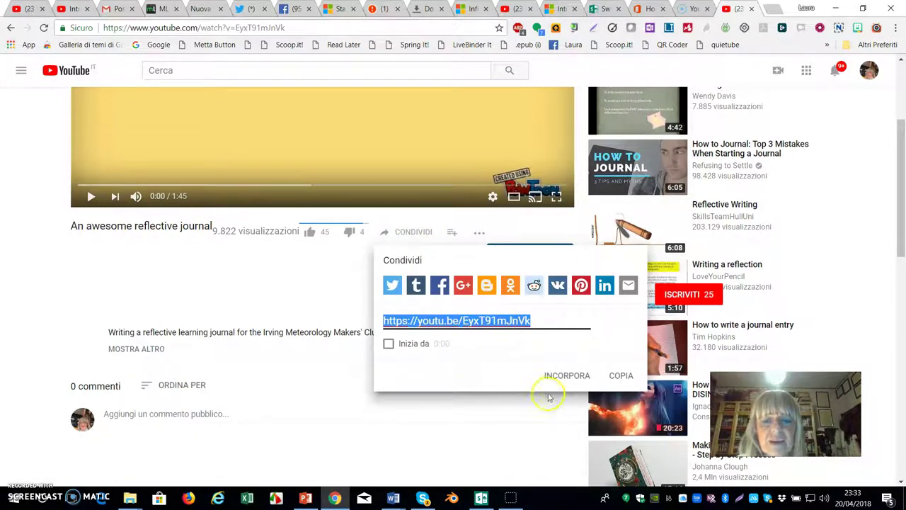
left_click(566, 375)
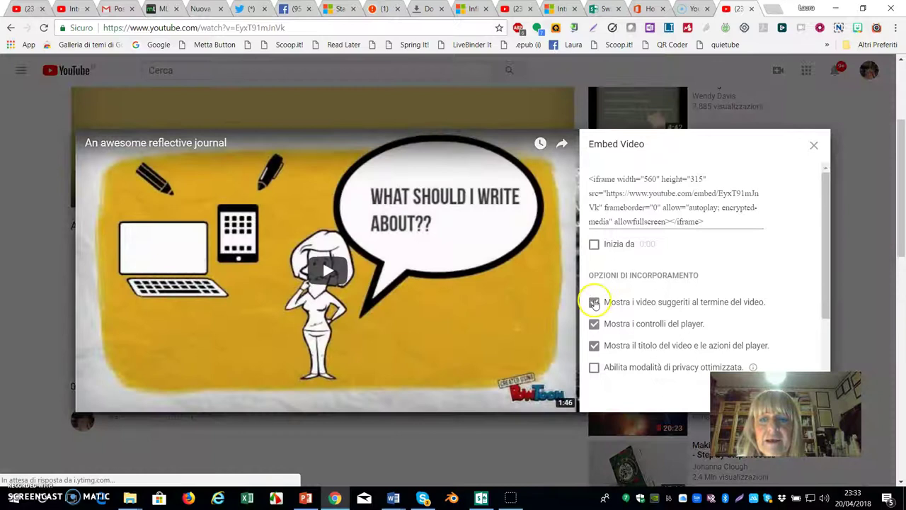
left_click(594, 302)
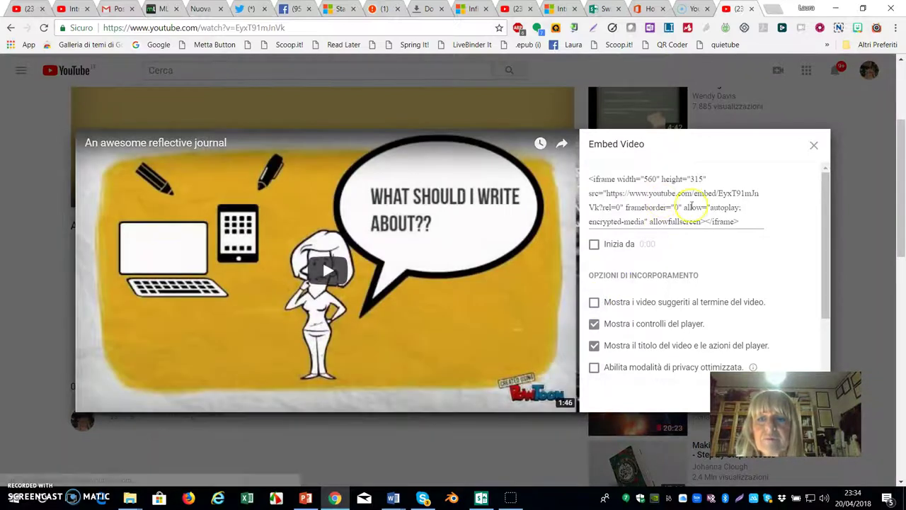
- Copy the complete iframe embed code of the "An awesome reflective journal" video
left_click_drag(740, 221, 587, 179)
key("ctrl+c")
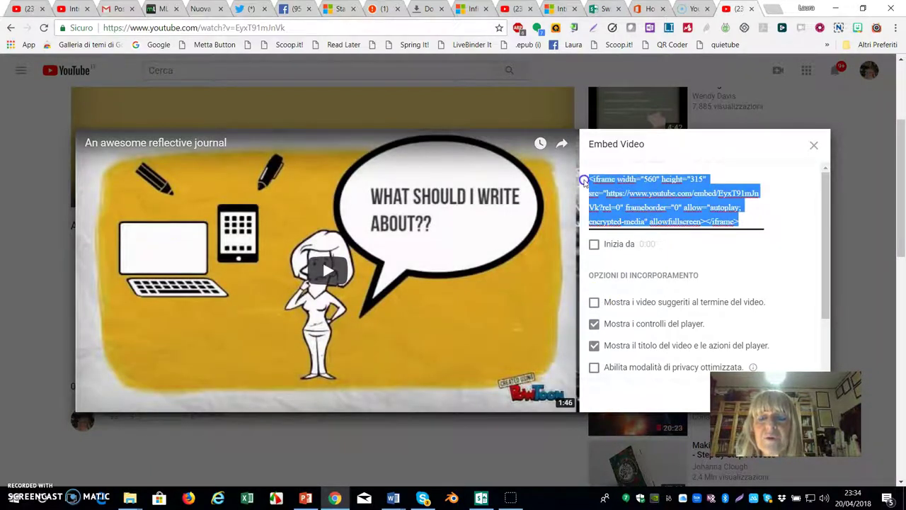
right_click(643, 196)
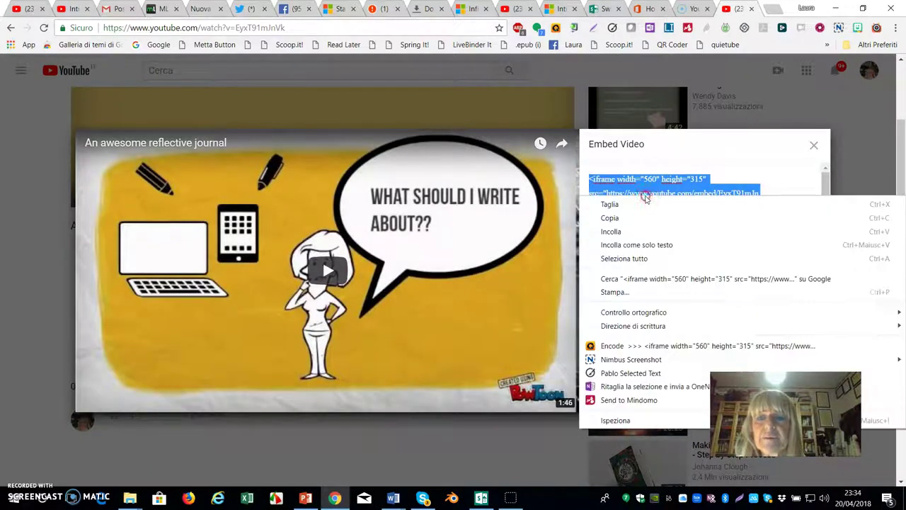
left_click(614, 218)
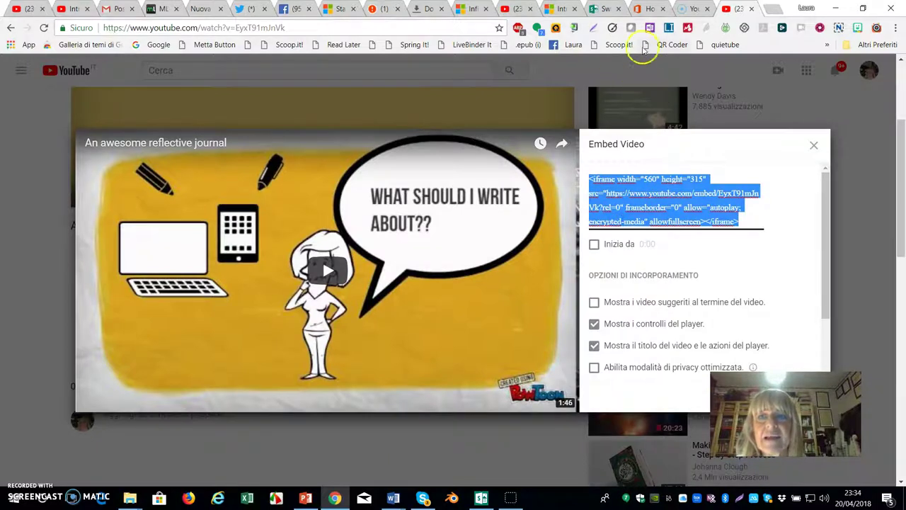
- Return to Sway, add an embed card below the Pila group and paste the copied YouTube iframe code into it
left_click(596, 16)
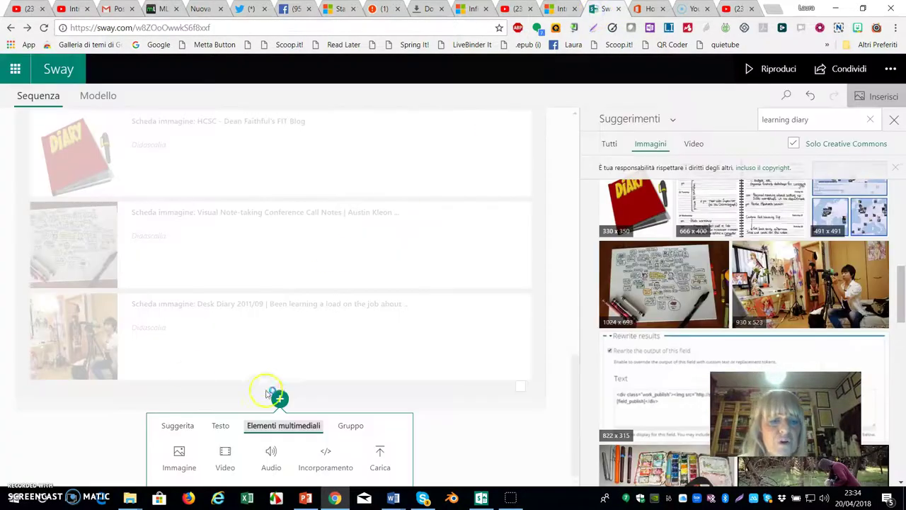
left_click(323, 457)
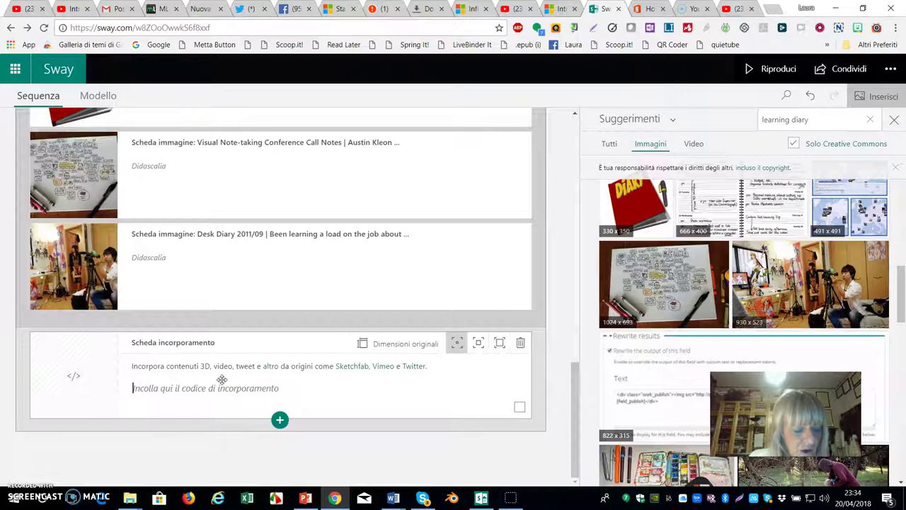
key("ctrl+v")
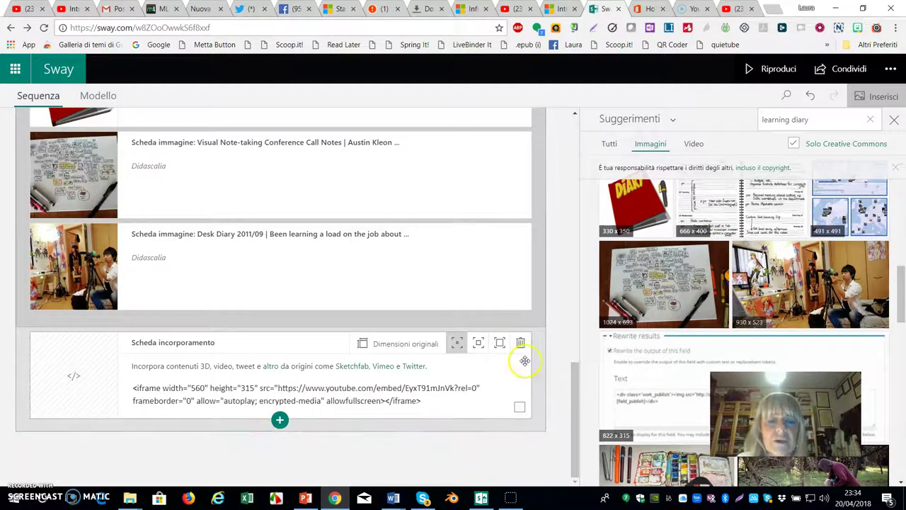
- Preview the Sway from the title down to the embedded video next to the image stack
left_click(758, 69)
scroll(439, 312, "down", 5)
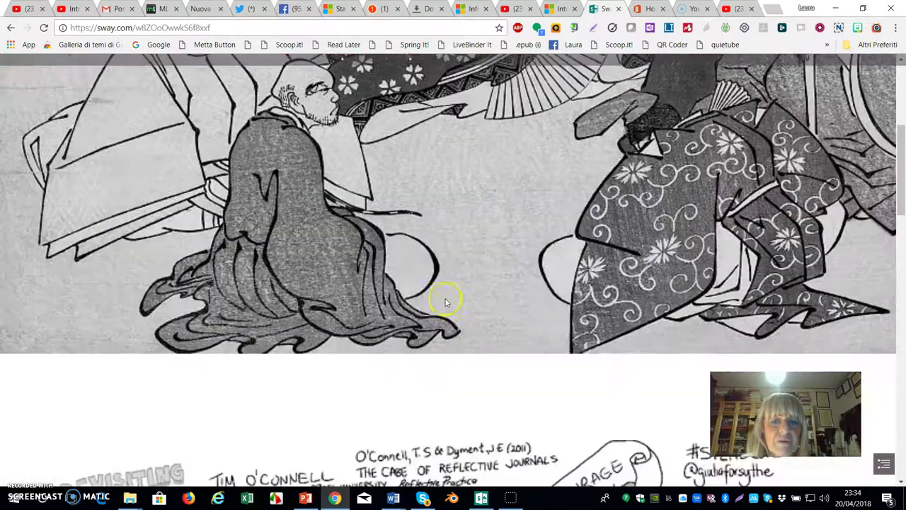
scroll(472, 288, "down", 5)
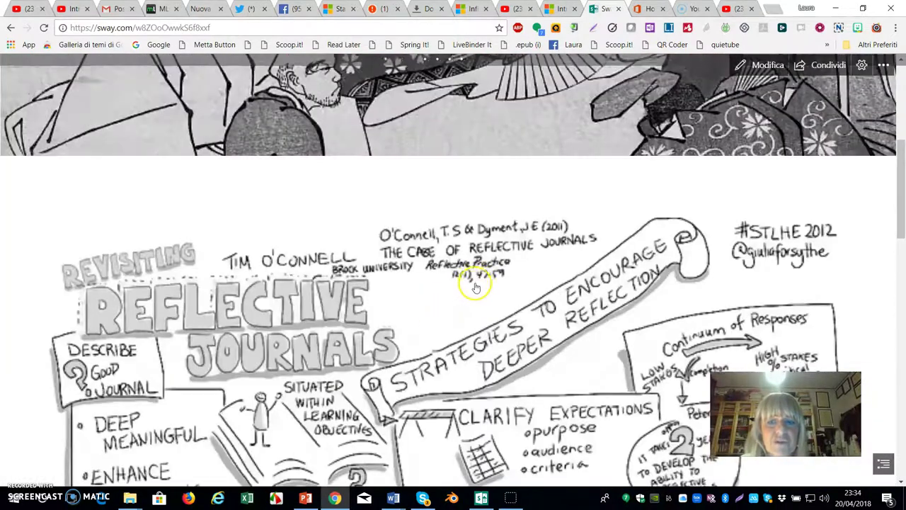
scroll(500, 294, "down", 5)
scroll(503, 285, "down", 5)
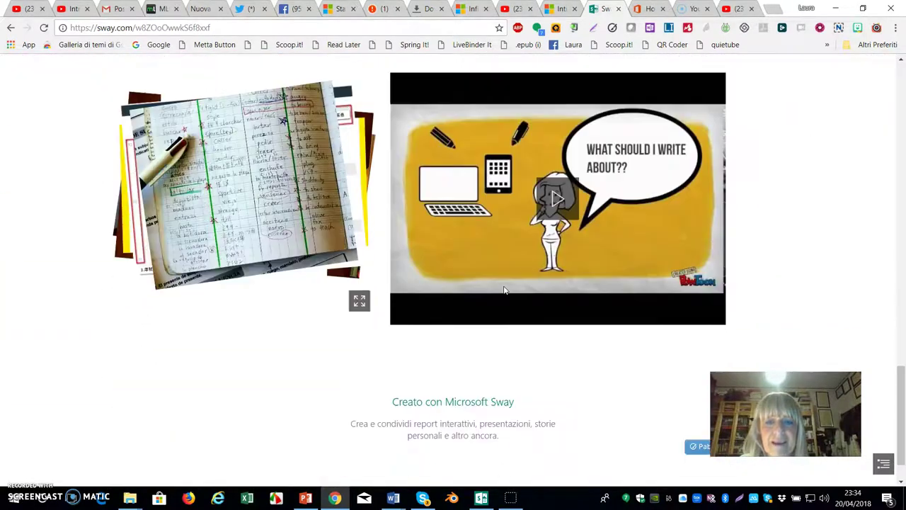
- Try out the embedded video and the image stack's full-screen view in the preview
left_click(548, 268)
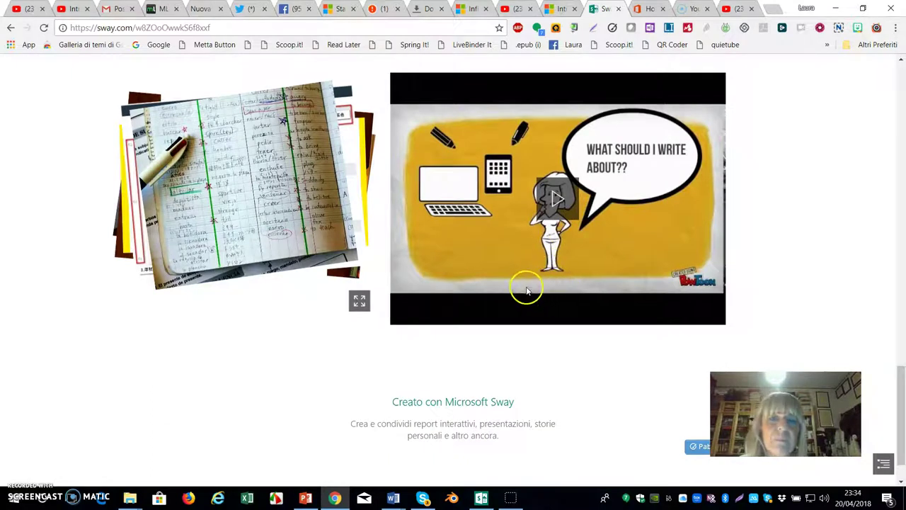
left_click(525, 288)
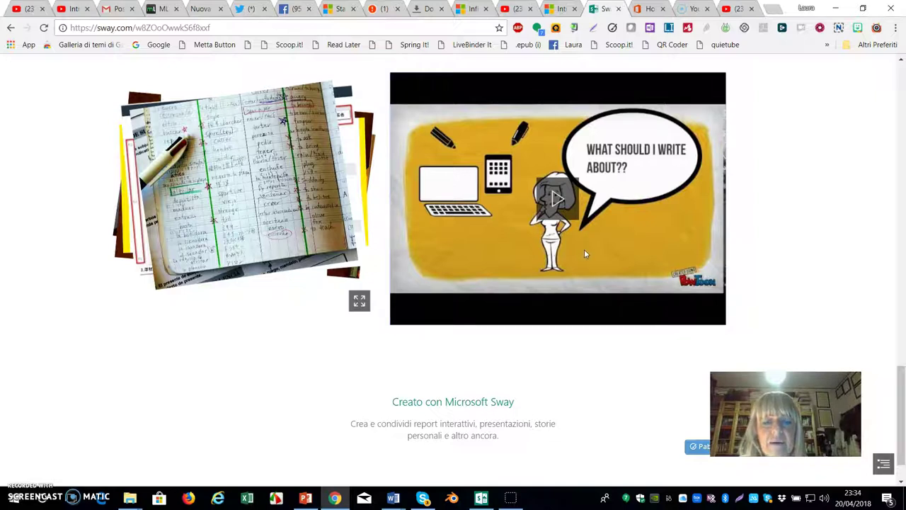
left_click(359, 302)
key("Escape")
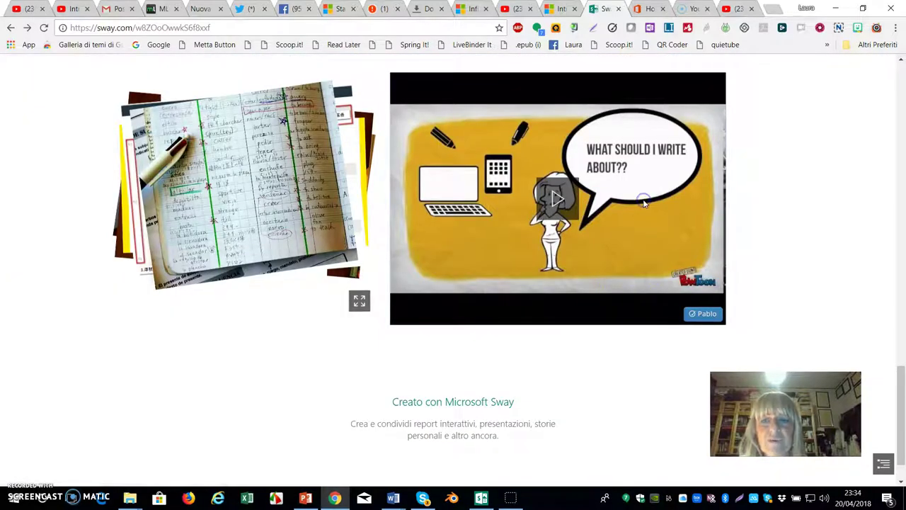
- Play the beginning of the embedded video in the preview
left_click(557, 201)
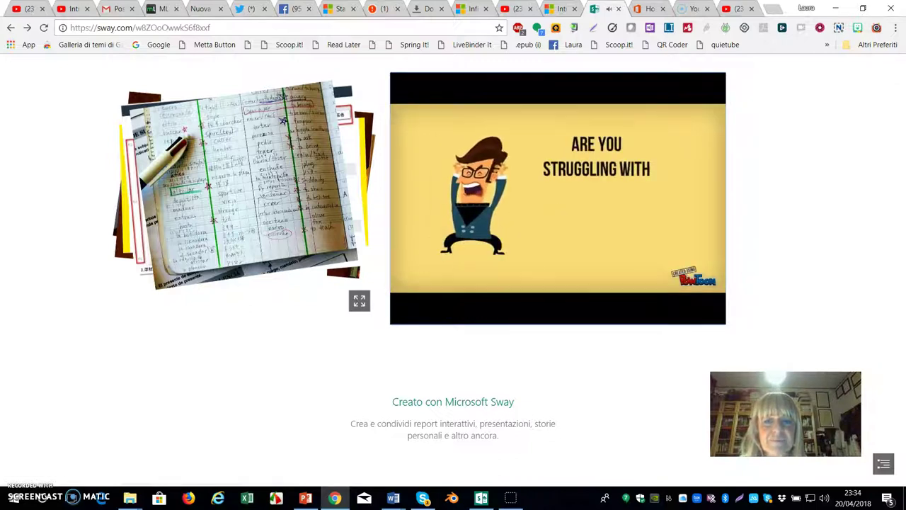
left_click(431, 268)
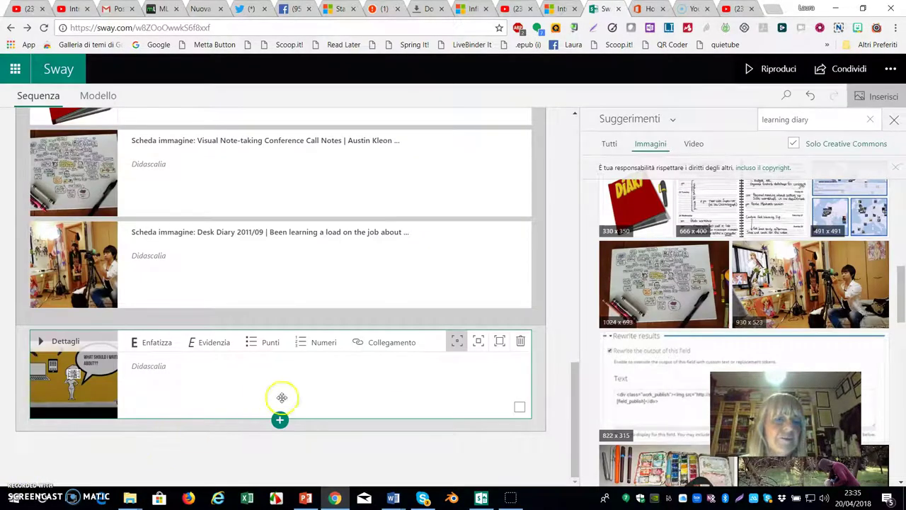
- Set the embedded video card to medium emphasis and preview its layout below the text and the image stack
left_click(479, 341)
left_click(791, 69)
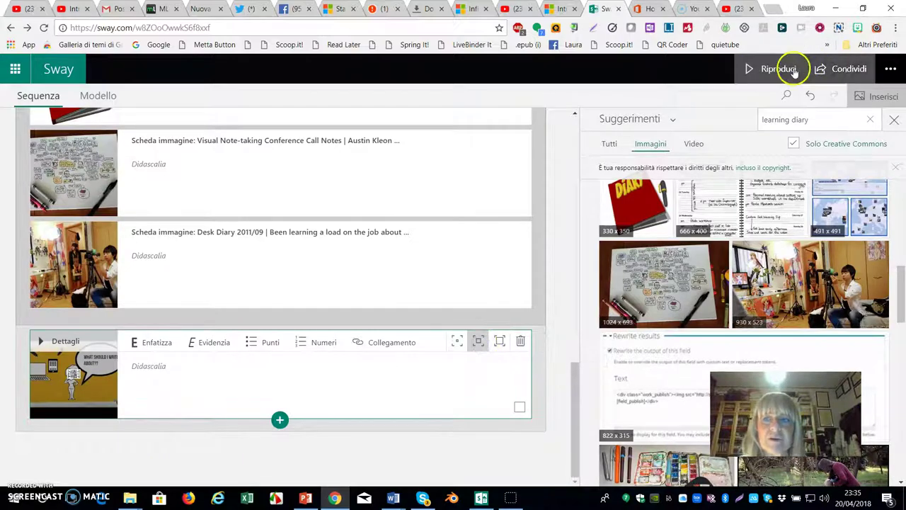
scroll(729, 202, "down", 3)
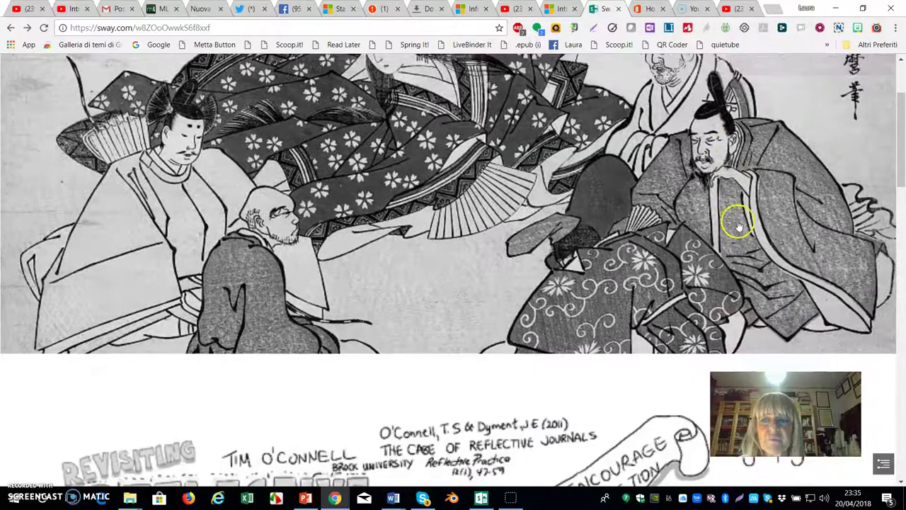
scroll(720, 285, "down", 10)
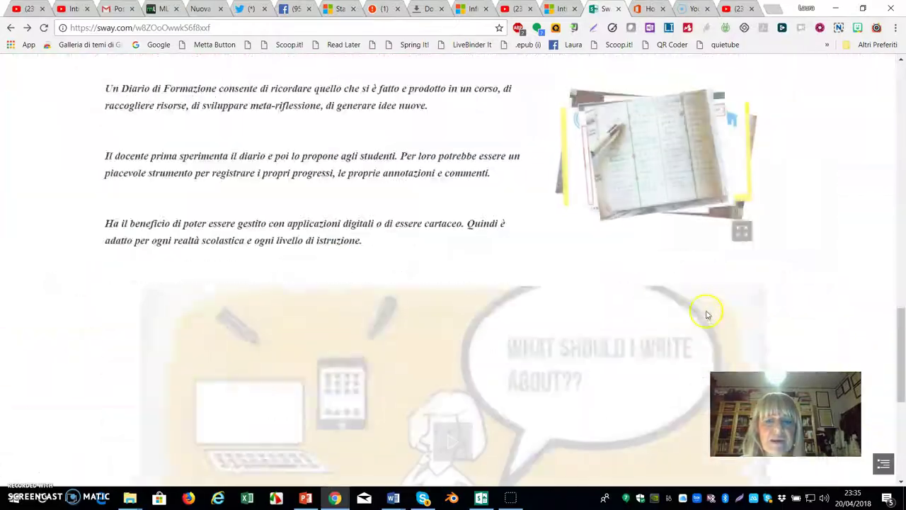
scroll(706, 320, "up", 10)
scroll(712, 330, "down", 6)
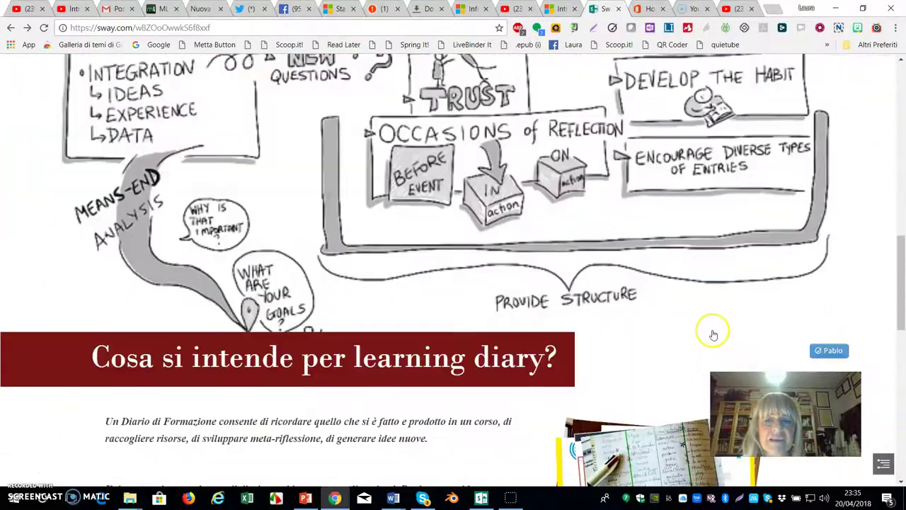
scroll(714, 332, "down", 5)
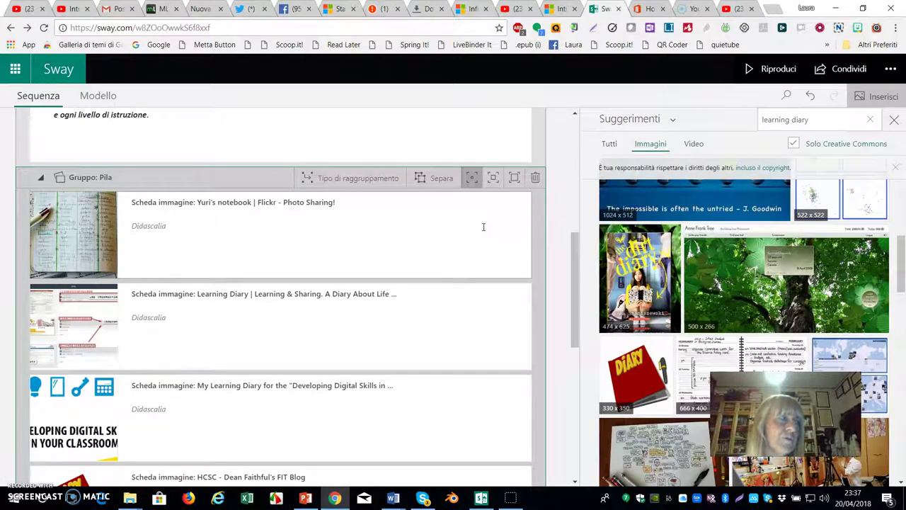
- Set the Pila image group to medium emphasis and preview the Sway down to the image stack
left_click(493, 179)
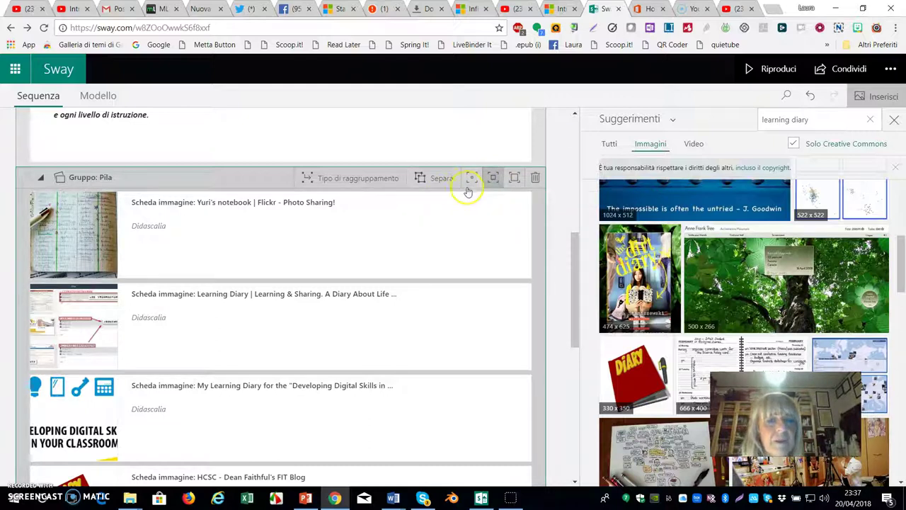
left_click(778, 70)
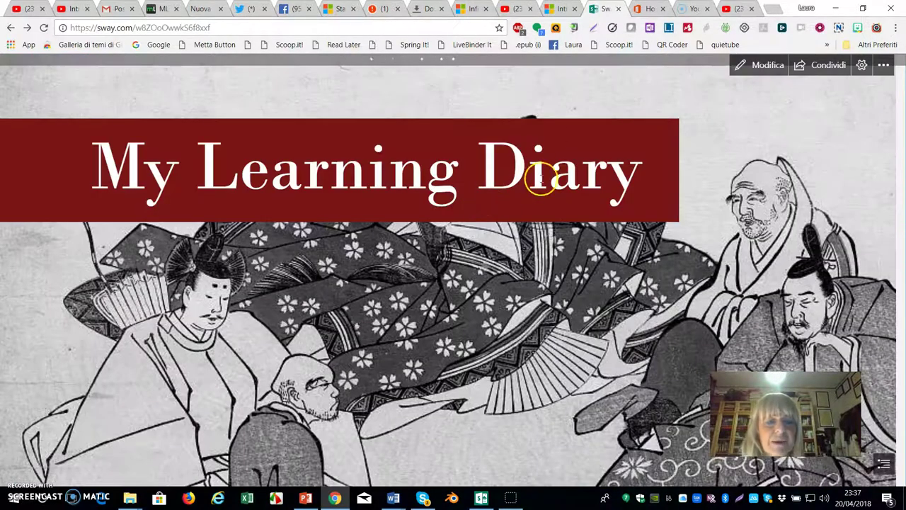
scroll(539, 179, "down", 10)
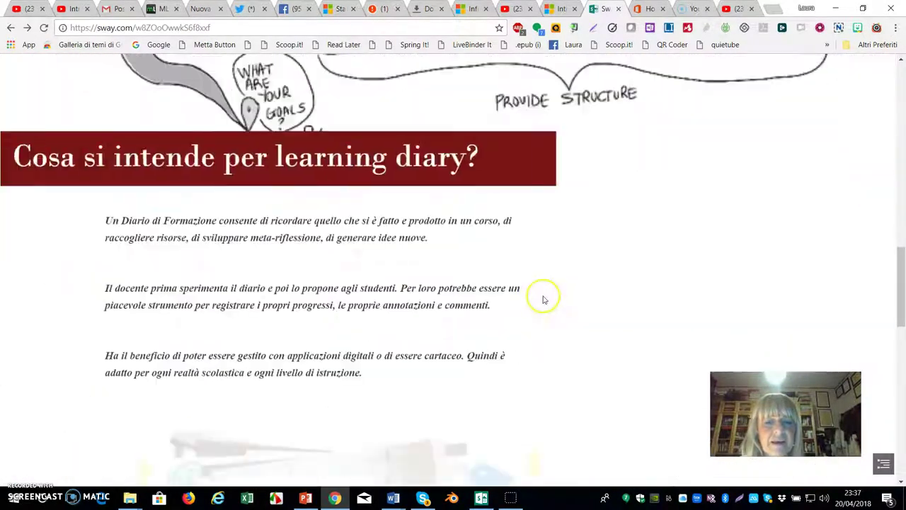
scroll(543, 300, "down", 5)
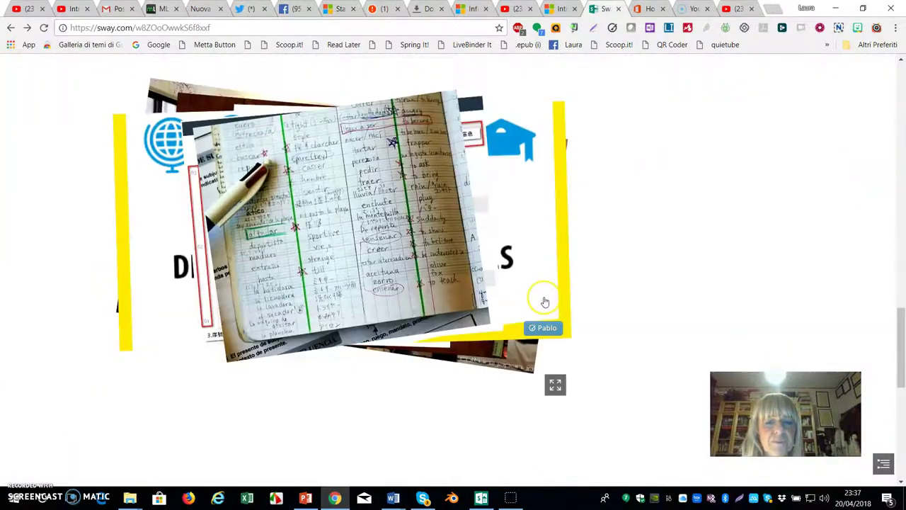
- Flip through the images of the stack in the preview, from the notebook photo to the visual note-taking sheet
left_click(380, 242)
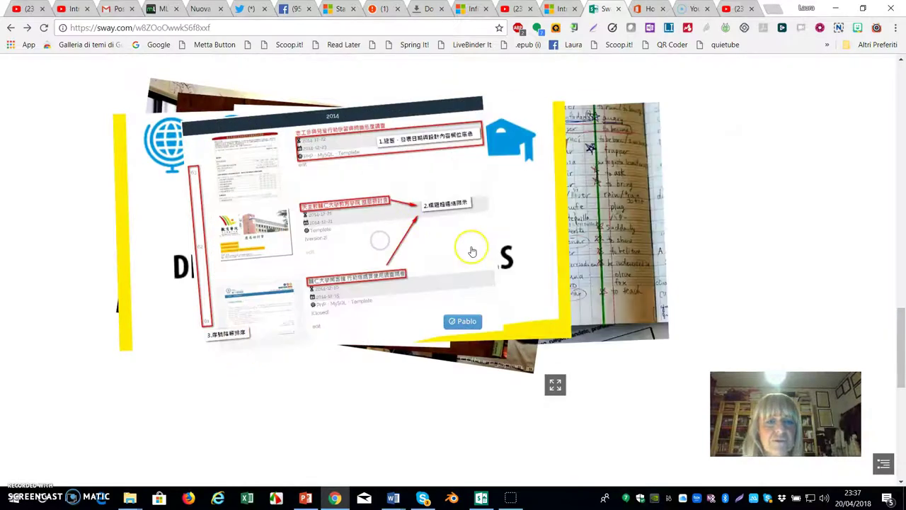
left_click(418, 239)
left_click(420, 235)
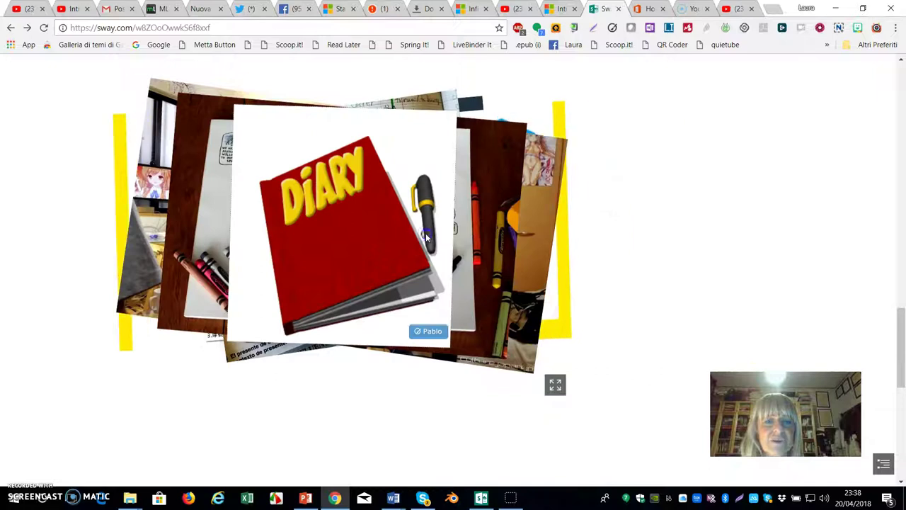
left_click(434, 239)
left_click(513, 234)
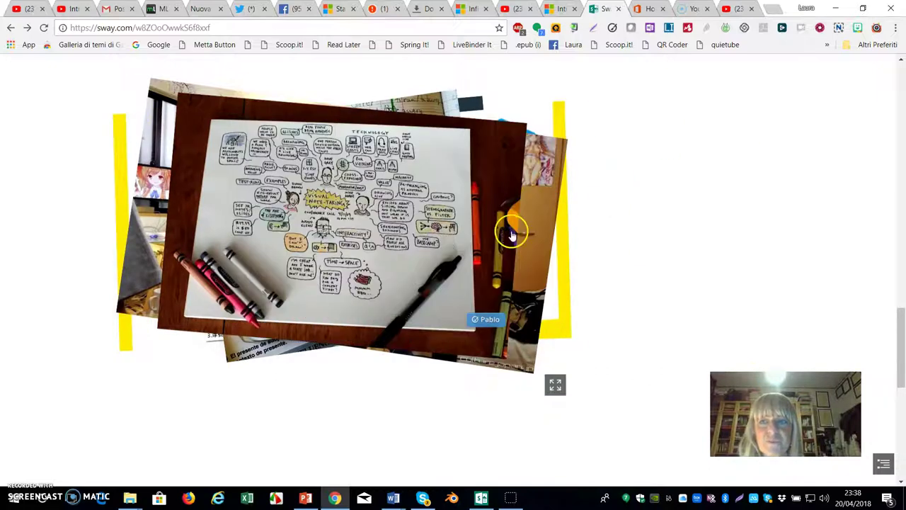
scroll(512, 234, "up", 4)
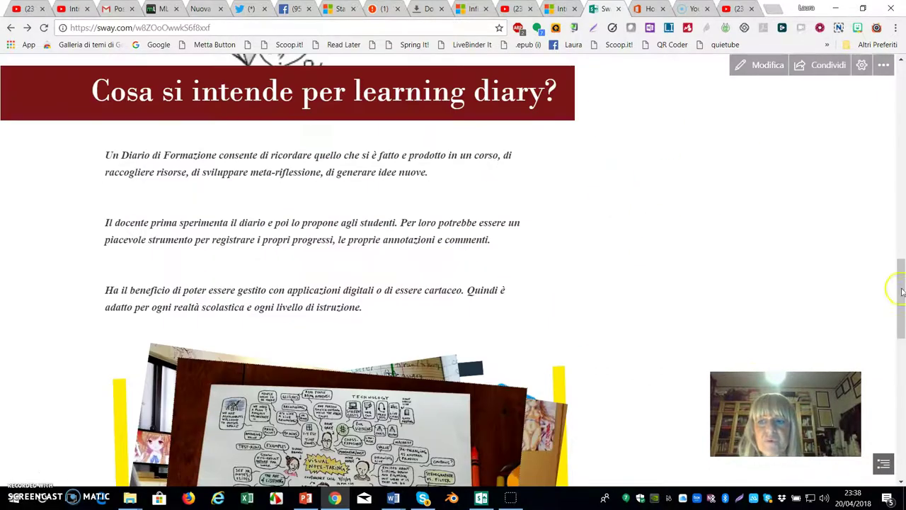
- Return to editing the Sway and review its sharing settings, including the additional options for password protection, share buttons and resetting
left_click(760, 66)
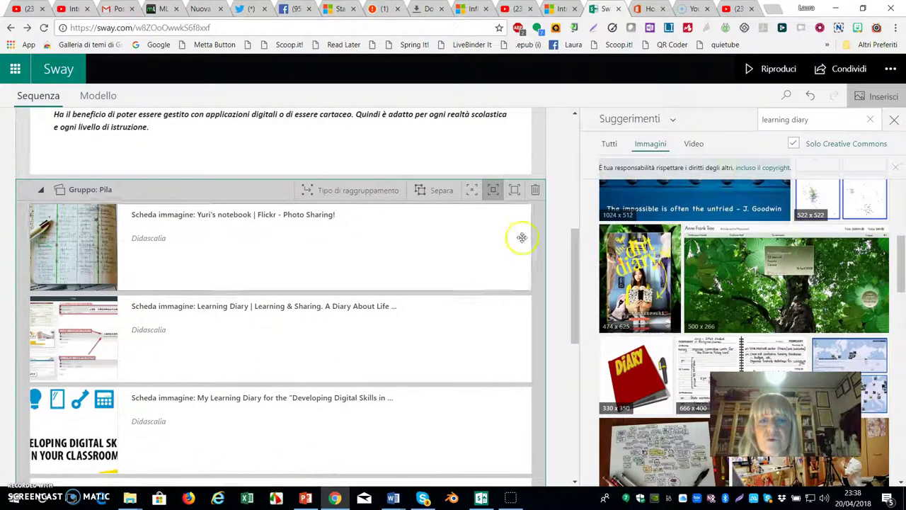
left_click_drag(578, 285, 590, 153)
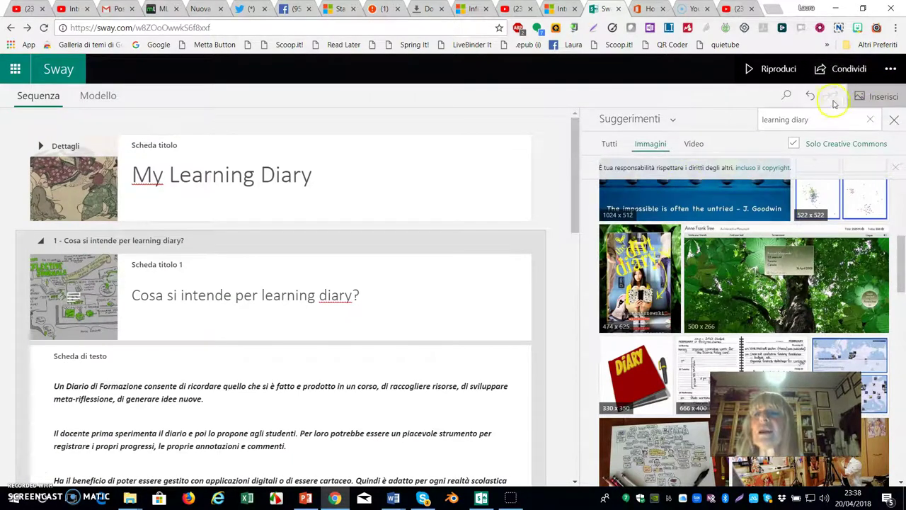
left_click(849, 68)
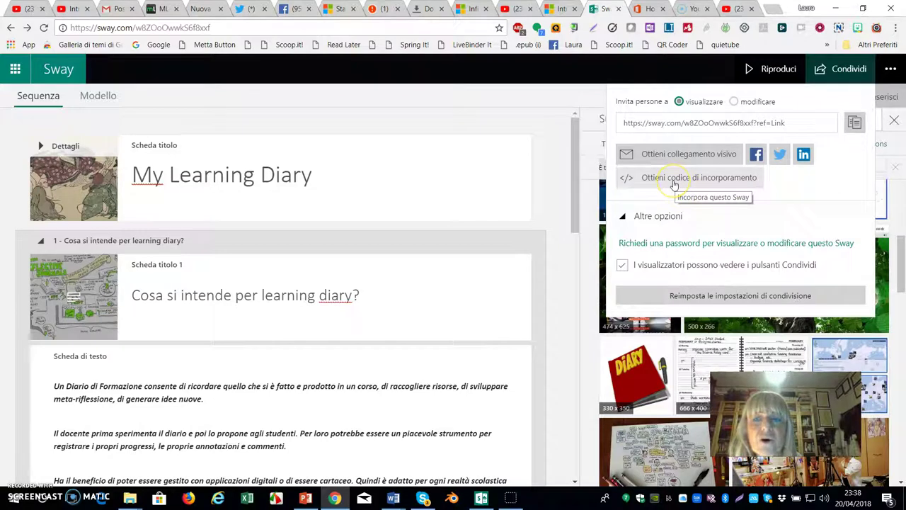
left_click(635, 217)
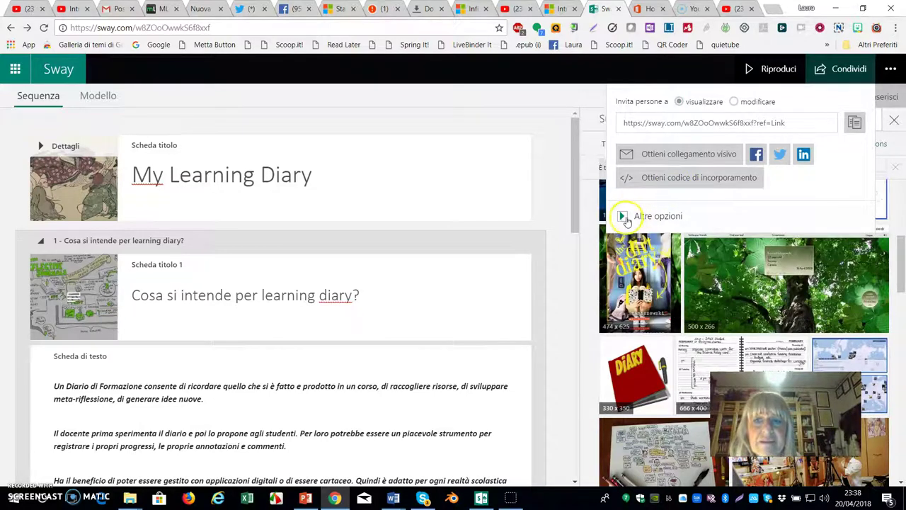
left_click(626, 218)
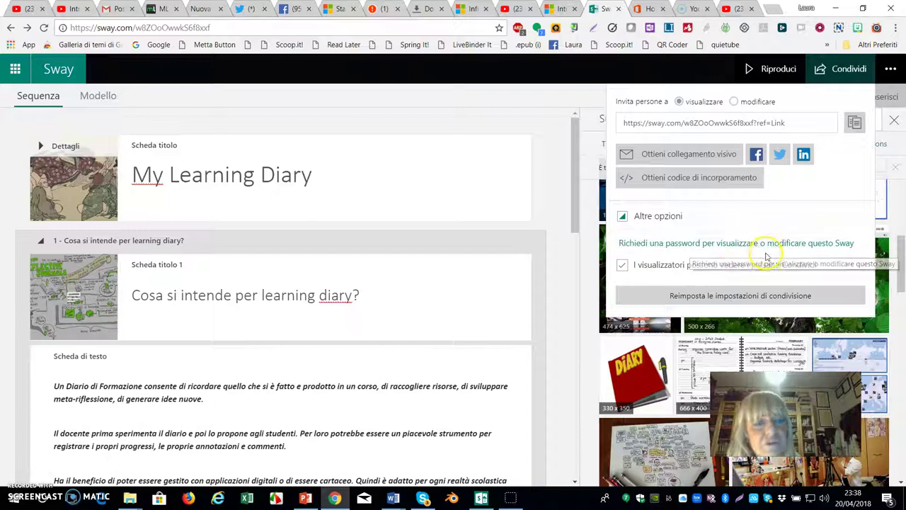
left_click(753, 295)
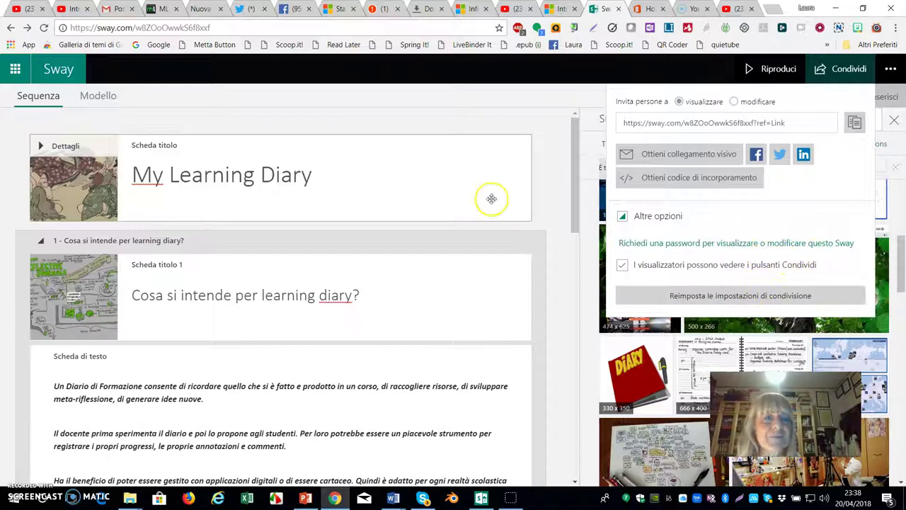